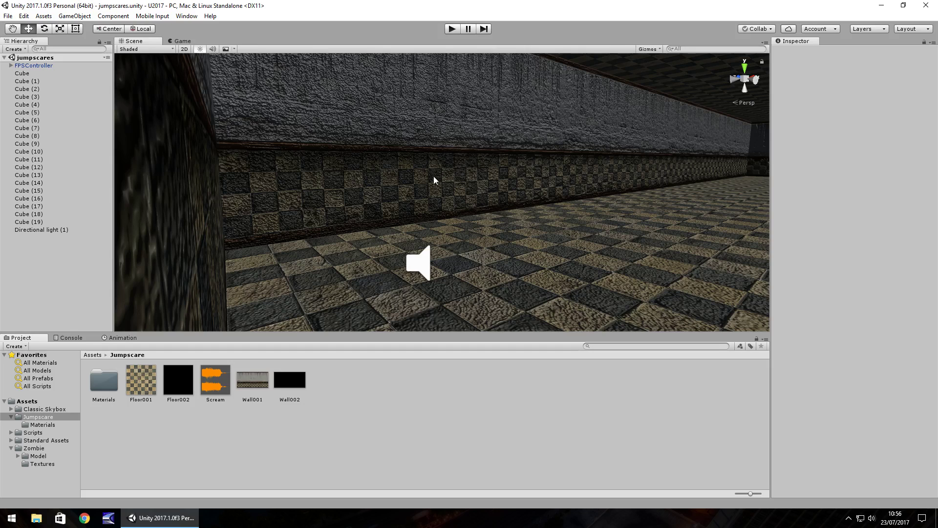
Step: Look around the corridor in the Scene view, then open the Zombie folder in Assets
{"action": "right_click_drag", "start_coordinate": [433, 176], "coordinate": [521, 100]}
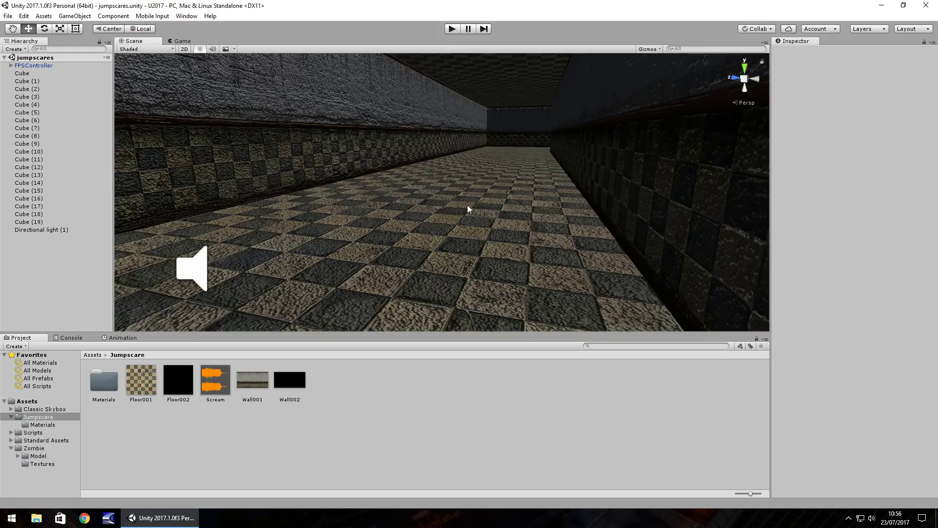
{"action": "right_click_drag", "start_coordinate": [562, 130], "coordinate": [447, 215]}
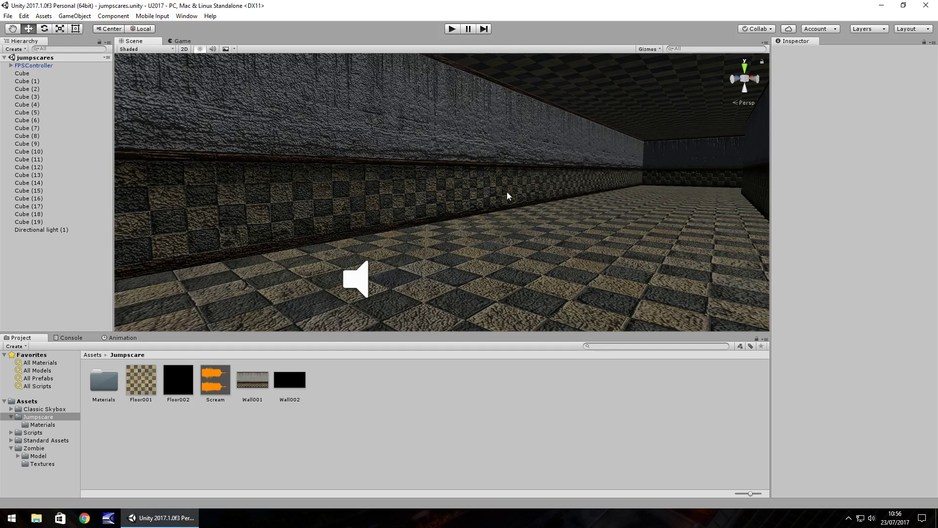
{"action": "mouse_move", "coordinate": [508, 195]}
{"action": "right_mouse_down"}
{"action": "mouse_move", "coordinate": [503, 167]}
{"action": "mouse_move", "coordinate": [543, 258]}
{"action": "mouse_move", "coordinate": [408, 209]}
{"action": "mouse_move", "coordinate": [475, 220]}
{"action": "mouse_move", "coordinate": [494, 204]}
{"action": "right_mouse_up"}
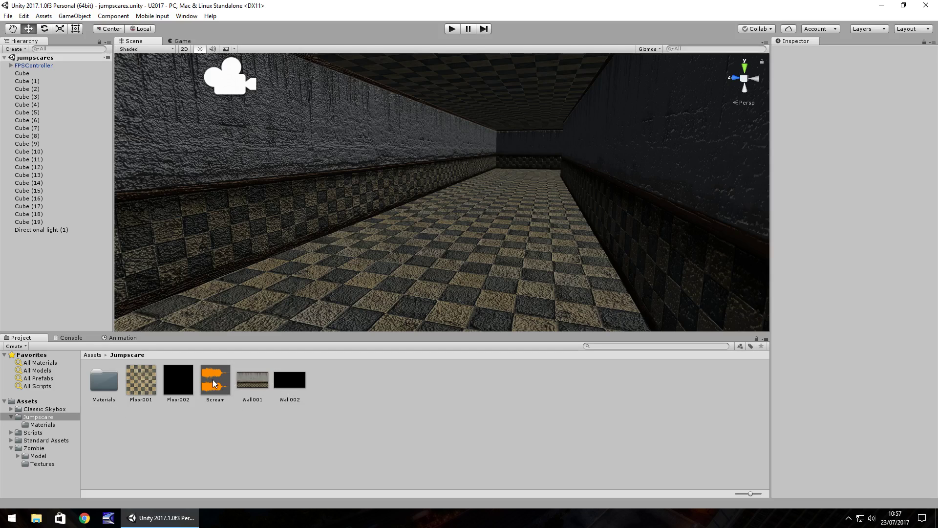
{"action": "left_click", "coordinate": [36, 448]}
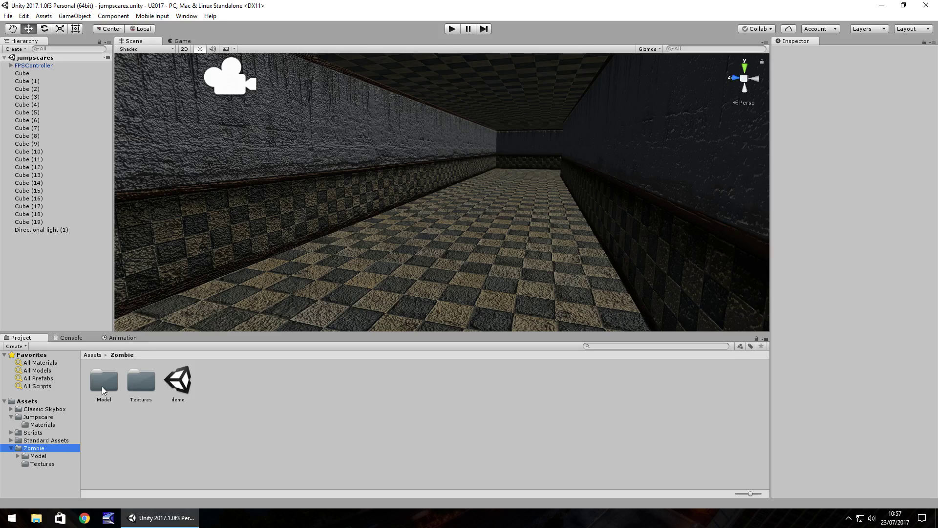
Step: Create a Camera under FirstPersonCharacter and move it up to be a direct child of FPSController
{"action": "left_click", "coordinate": [10, 65]}
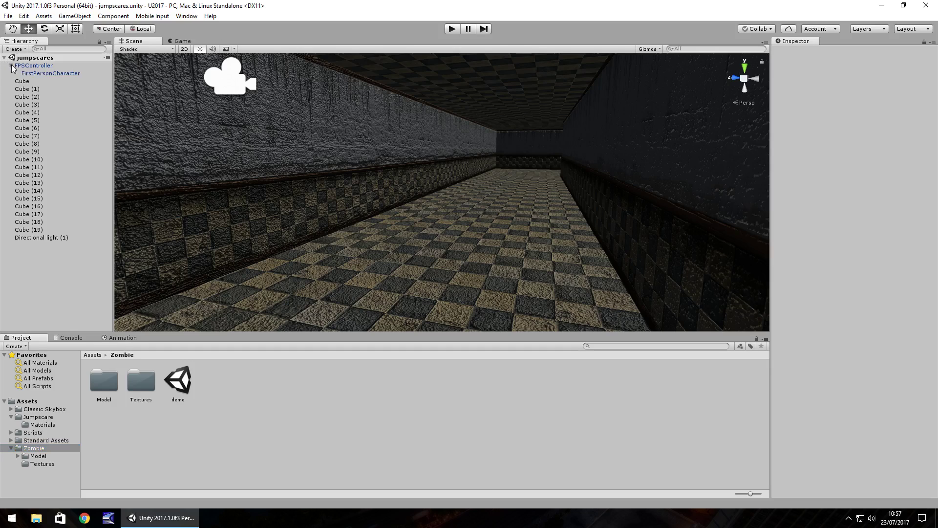
{"action": "left_click", "coordinate": [48, 74]}
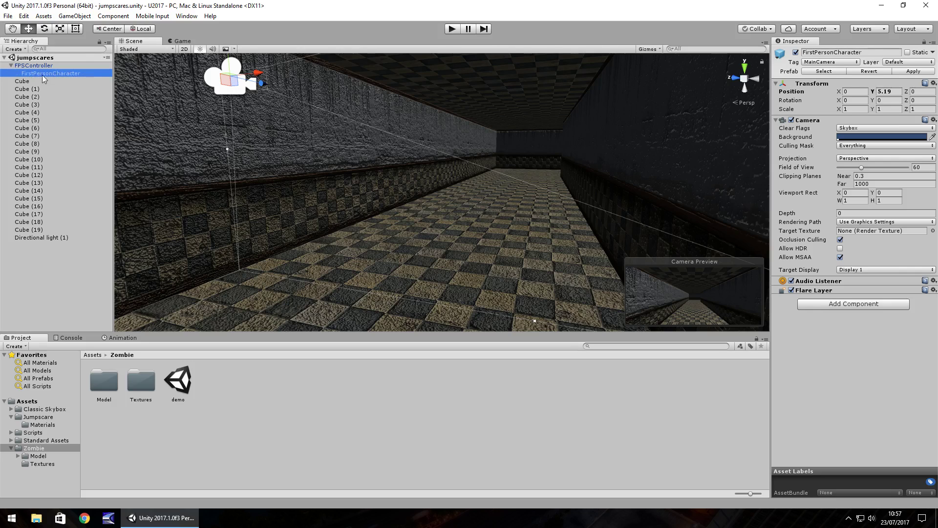
{"action": "right_click", "coordinate": [60, 72]}
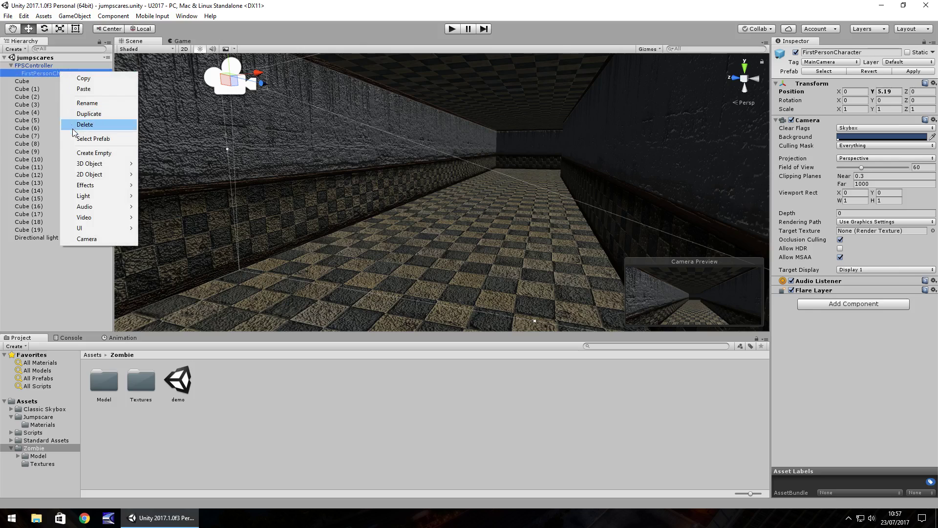
{"action": "left_click", "coordinate": [98, 240]}
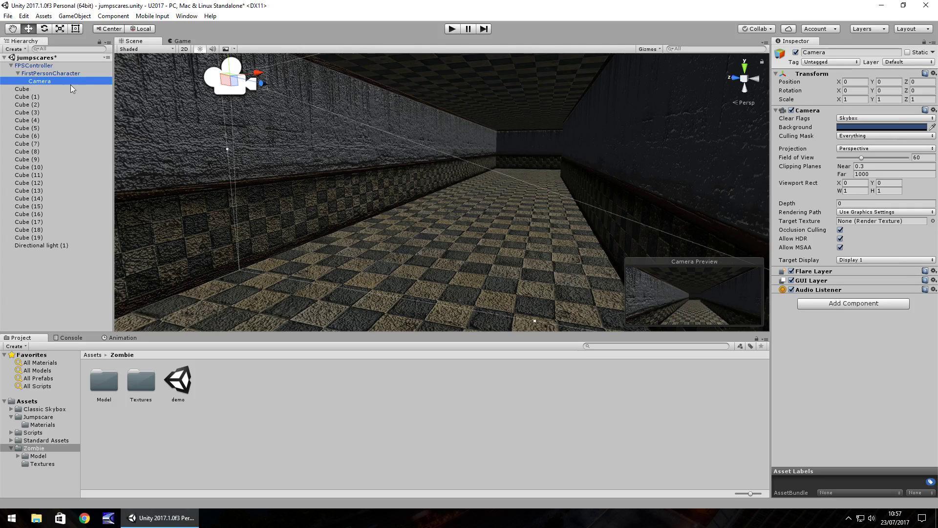
{"action": "left_click_drag", "start_coordinate": [36, 82], "coordinate": [34, 66]}
{"action": "left_click", "coordinate": [52, 73]}
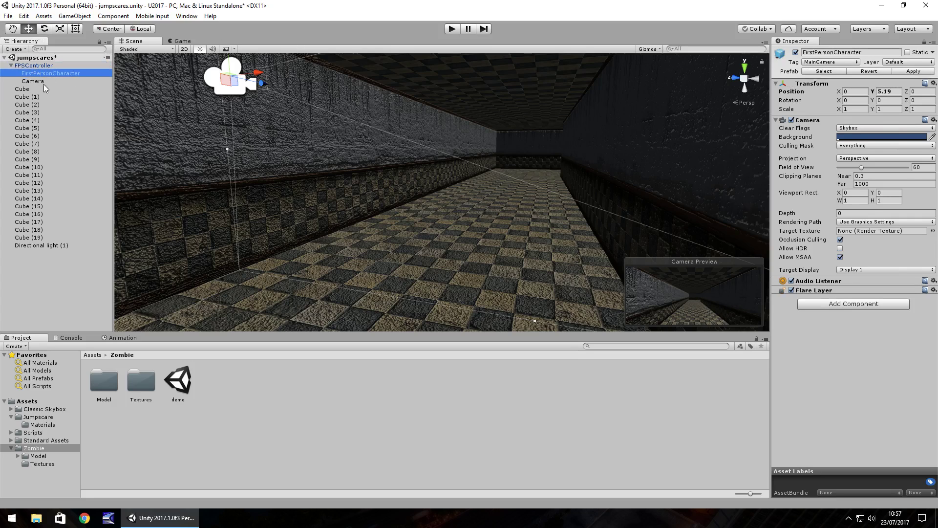
{"action": "left_click", "coordinate": [40, 82]}
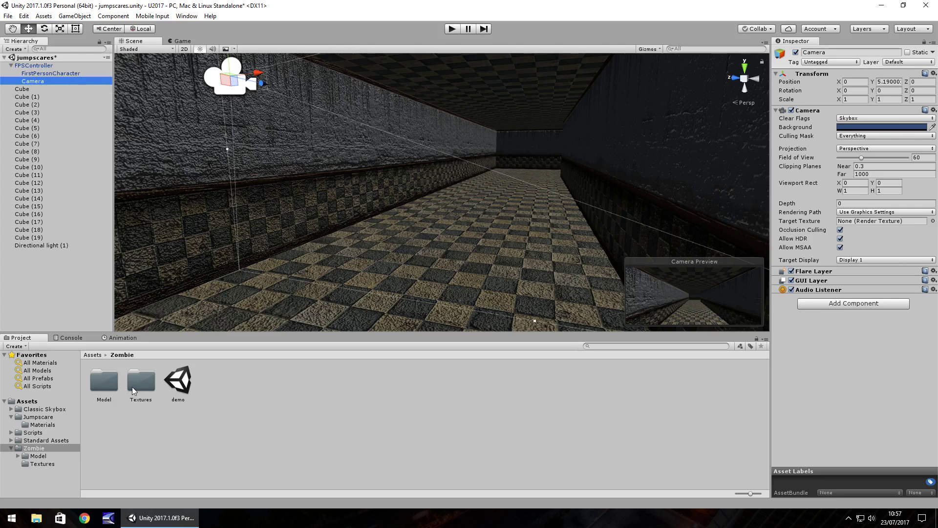
Step: Add the z@walk zombie model from Zombie/Model as a child of Camera and move it into the corridor
{"action": "double_click", "coordinate": [103, 383]}
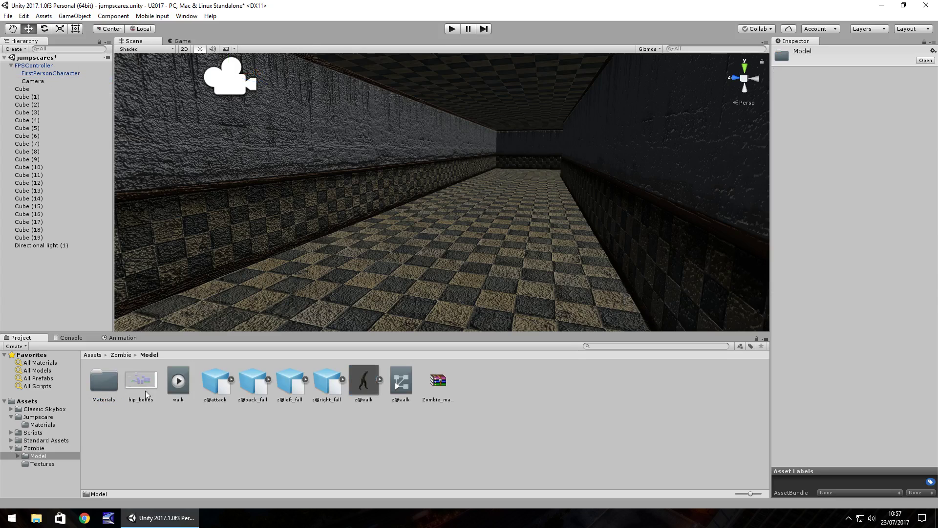
{"action": "left_click_drag", "start_coordinate": [366, 375], "coordinate": [39, 84]}
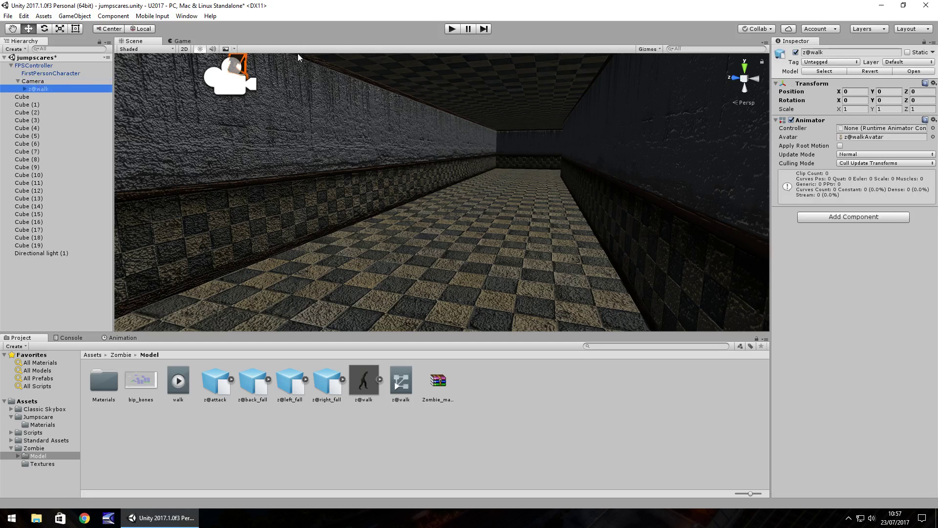
{"action": "left_click", "coordinate": [34, 81]}
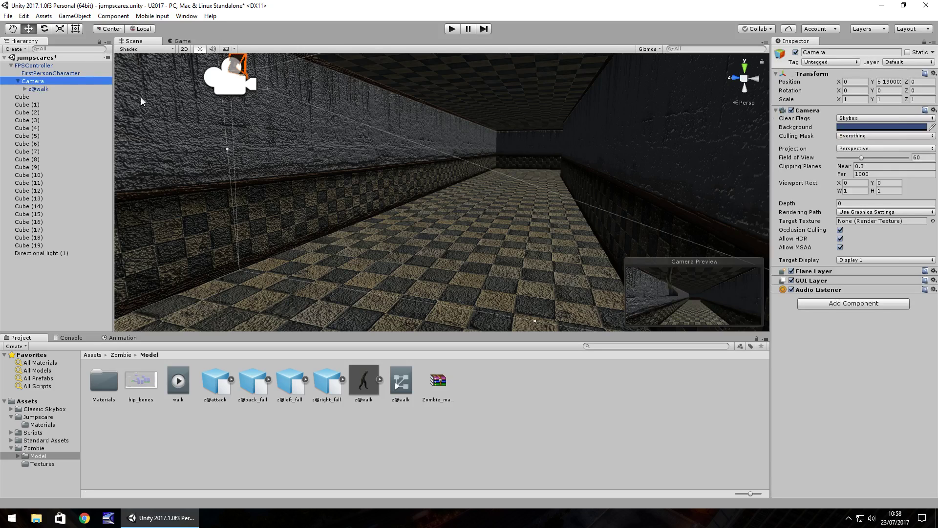
{"action": "left_click", "coordinate": [39, 89]}
{"action": "key", "text": "f"}
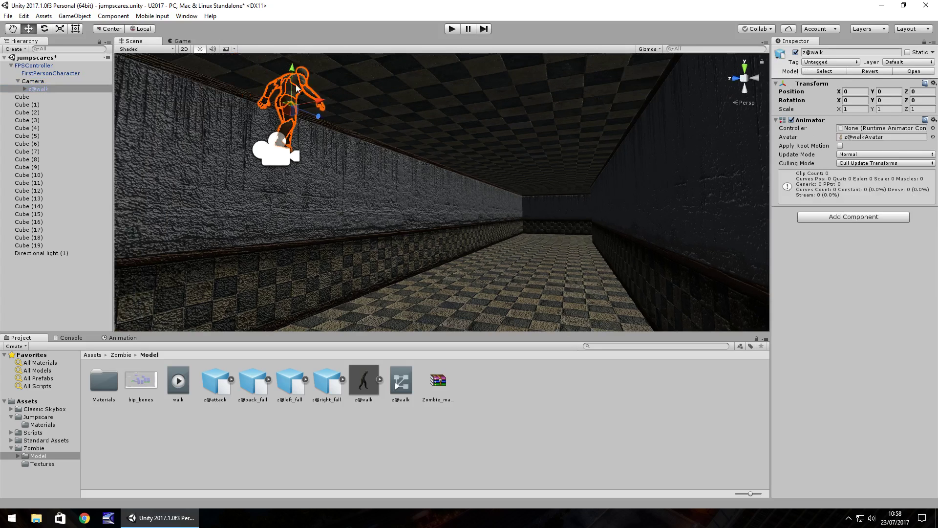
{"action": "left_click_drag", "start_coordinate": [295, 84], "coordinate": [393, 207]}
{"action": "left_click_drag", "start_coordinate": [49, 89], "coordinate": [40, 242]}
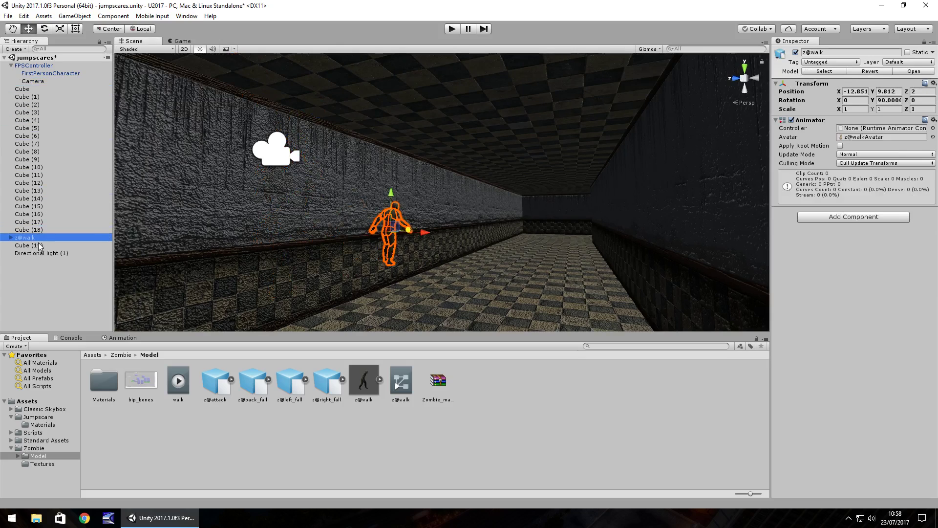
Step: Scale the zombie to 2 and set its Y rotation to 180 so it faces the camera
{"action": "left_click", "coordinate": [857, 109]}
{"action": "type", "text": "2"}
{"action": "key", "text": "Tab"}
{"action": "type", "text": "2"}
{"action": "key", "text": "Tab"}
{"action": "type", "text": "2"}
{"action": "left_click_drag", "start_coordinate": [39, 240], "coordinate": [40, 82]}
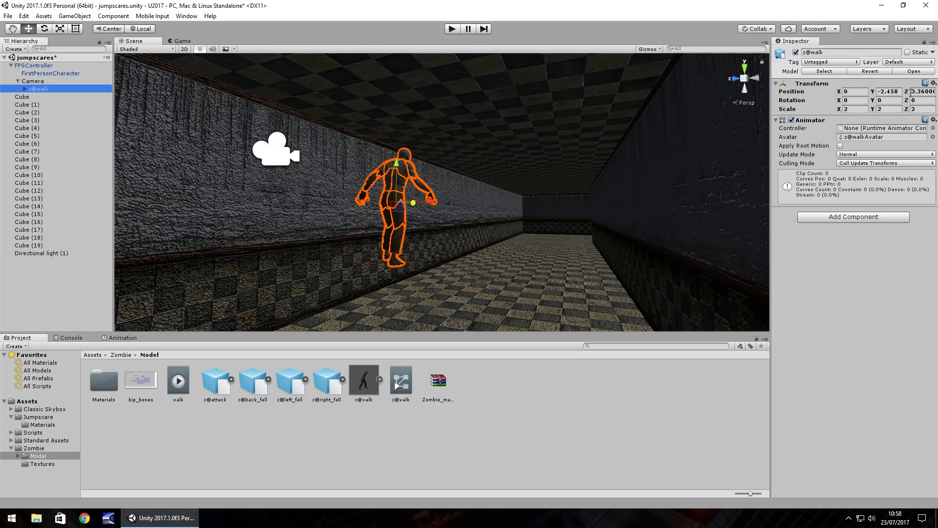
{"action": "left_click", "coordinate": [888, 100]}
{"action": "type", "text": "180"}
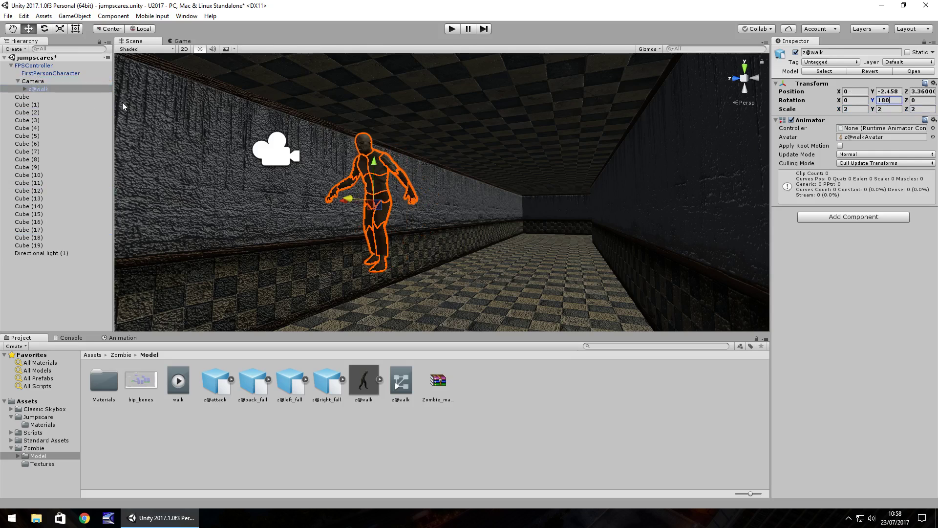
Step: Position the zombie just in front of the camera, checking its framing in the camera preview
{"action": "left_click", "coordinate": [39, 83]}
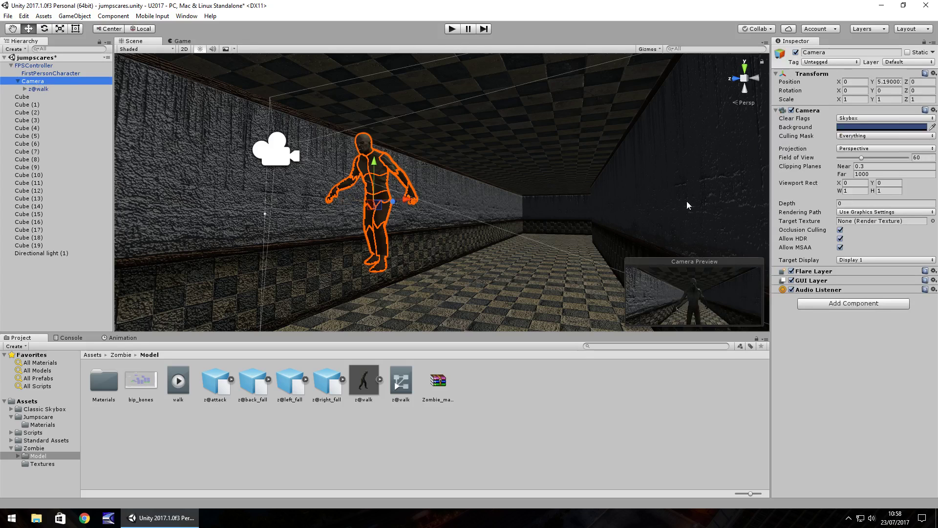
{"action": "left_click", "coordinate": [42, 91]}
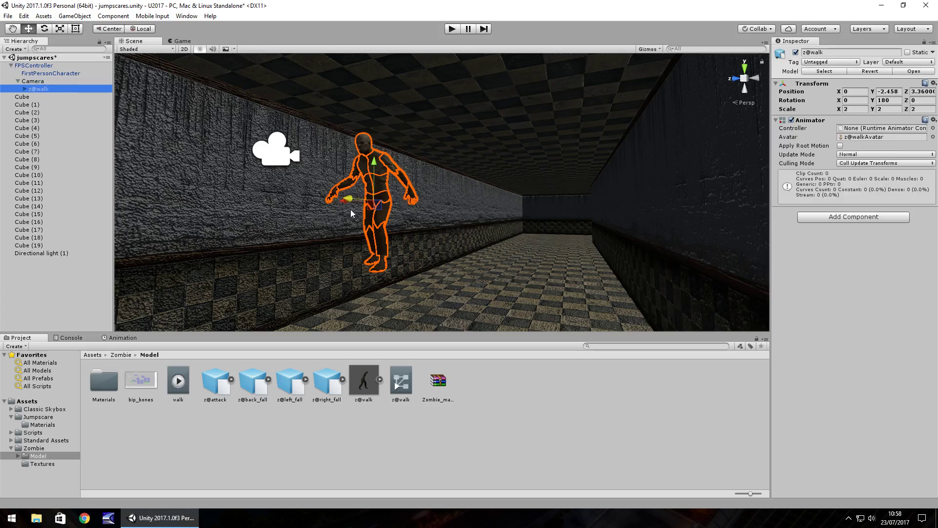
{"action": "left_click_drag", "start_coordinate": [349, 199], "coordinate": [104, 127]}
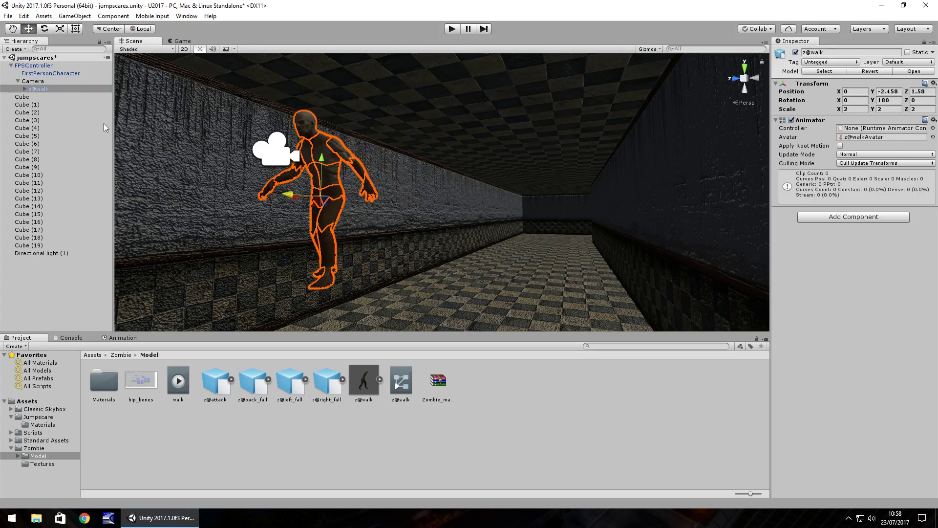
{"action": "left_click", "coordinate": [34, 81]}
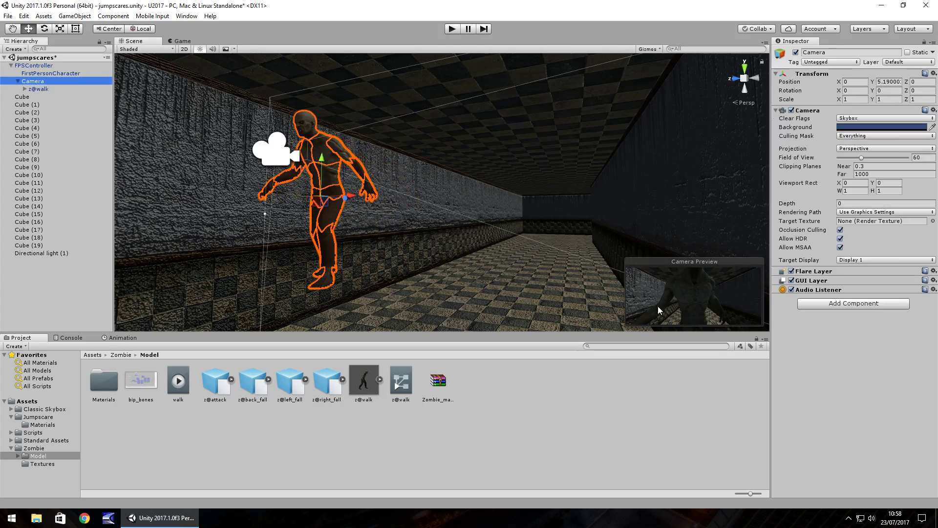
{"action": "left_click", "coordinate": [44, 90]}
{"action": "left_click_drag", "start_coordinate": [319, 187], "coordinate": [118, 135]}
{"action": "left_click", "coordinate": [33, 82]}
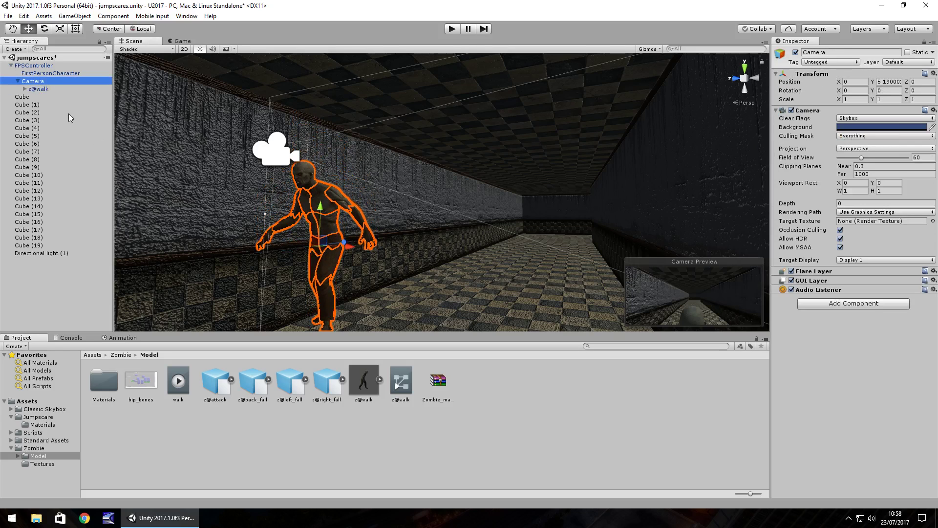
{"action": "left_click", "coordinate": [43, 89]}
{"action": "left_click_drag", "start_coordinate": [320, 209], "coordinate": [295, 214]}
{"action": "left_click", "coordinate": [30, 81]}
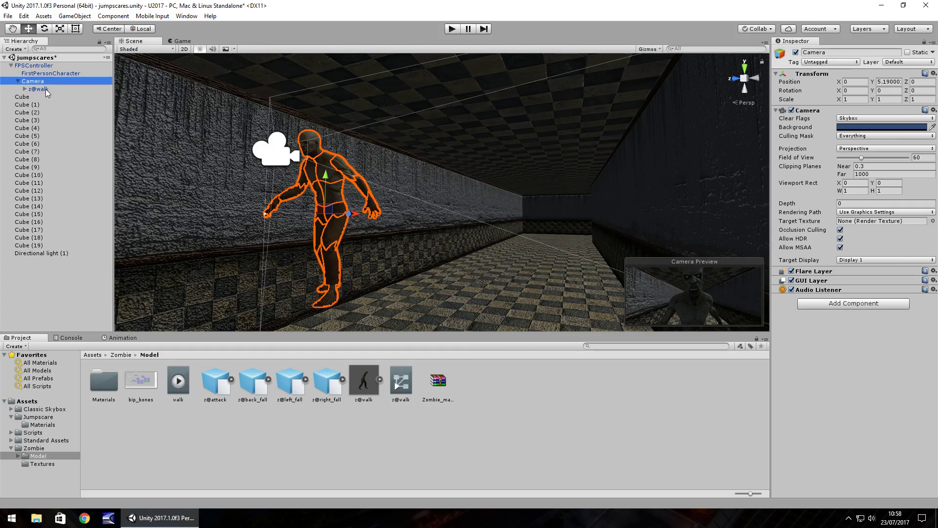
Step: Add a Point Light under z@walk, raise it near the zombie's head, and set intensity to about 9
{"action": "right_click", "coordinate": [45, 89]}
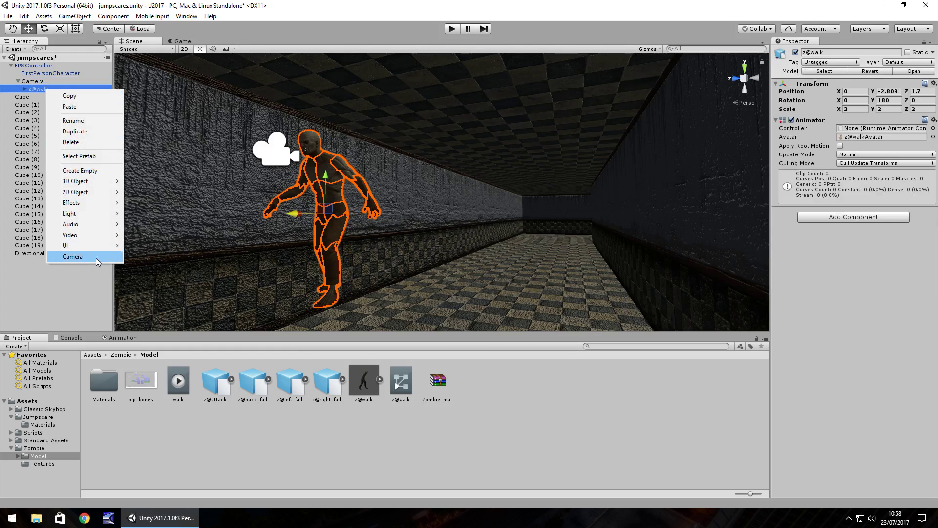
{"action": "mouse_move", "coordinate": [74, 212]}
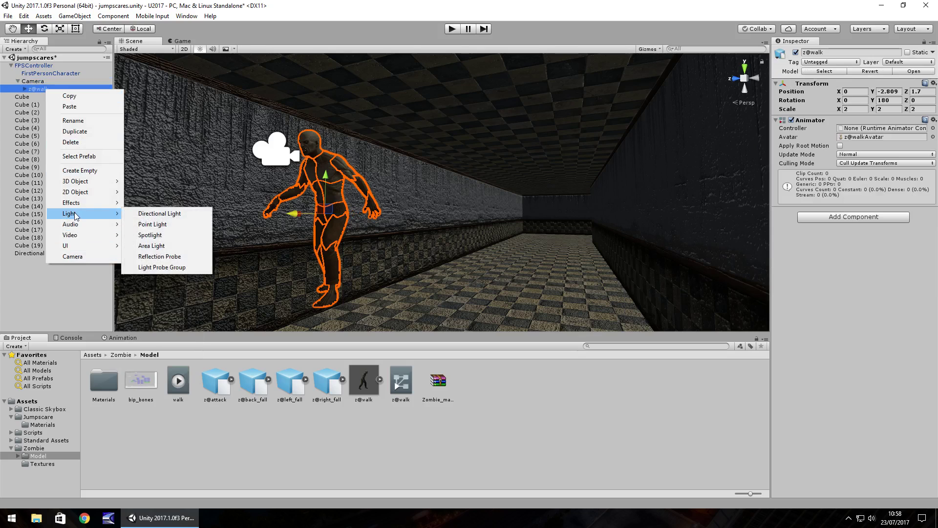
{"action": "left_click", "coordinate": [154, 224]}
{"action": "left_click_drag", "start_coordinate": [344, 255], "coordinate": [328, 116]}
{"action": "left_click_drag", "start_coordinate": [345, 158], "coordinate": [296, 142]}
{"action": "left_click_drag", "start_coordinate": [783, 162], "coordinate": [809, 161]}
{"action": "left_click", "coordinate": [51, 81]}
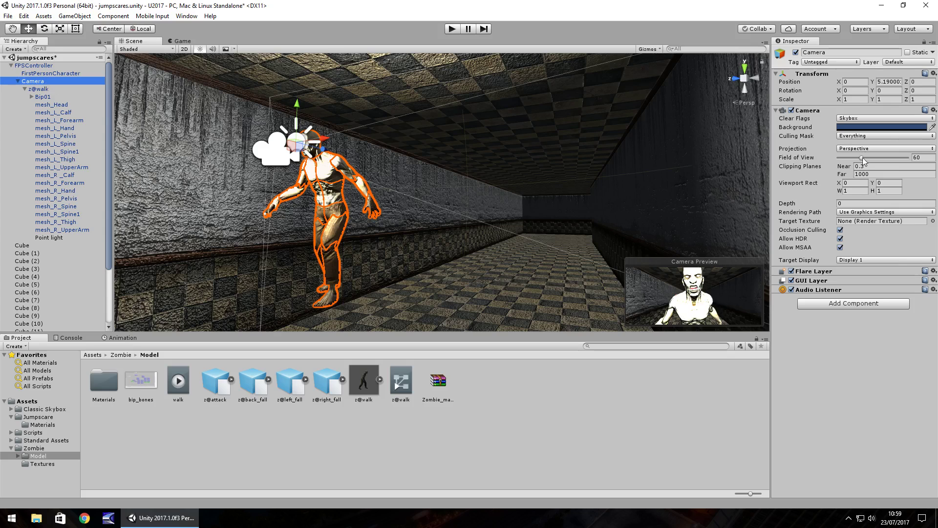
Step: Reduce the Camera's field of view from 99 to 74, nudging the zombie slightly left
{"action": "left_click_drag", "start_coordinate": [861, 158], "coordinate": [879, 167]}
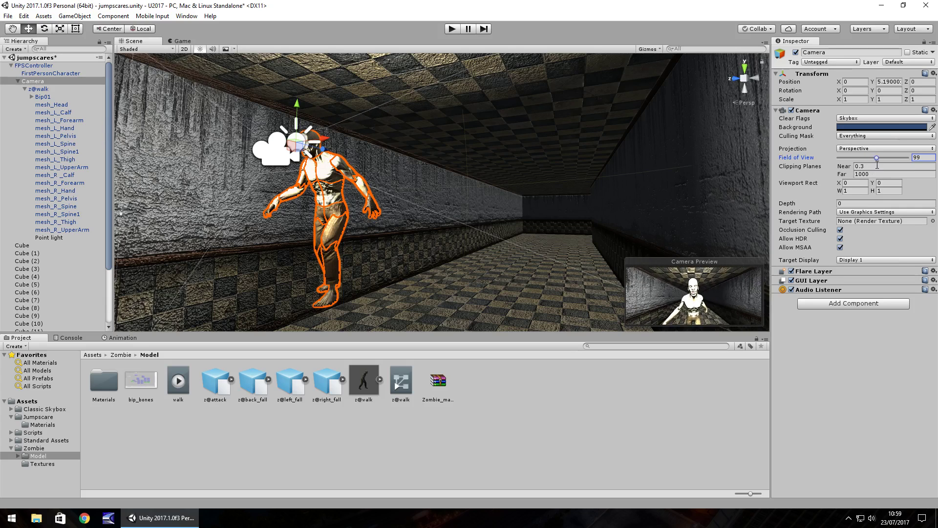
{"action": "left_click", "coordinate": [39, 89]}
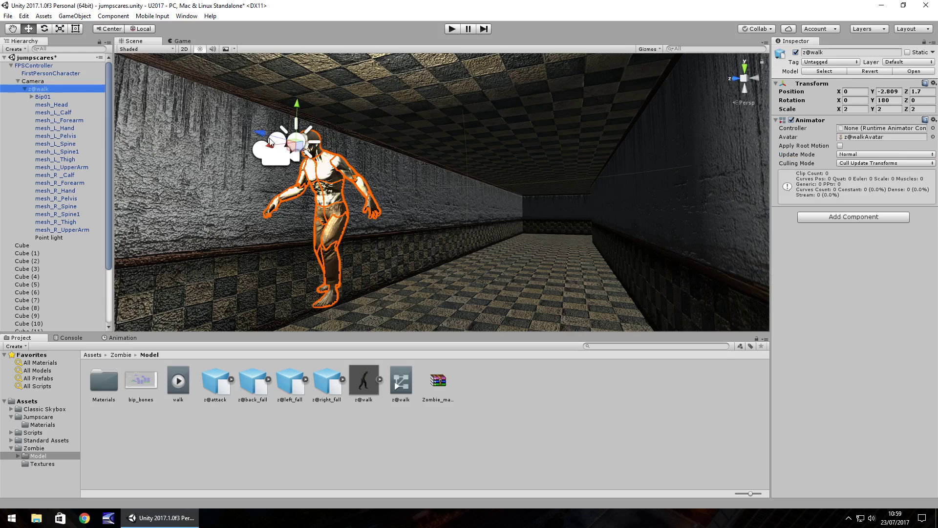
{"action": "left_click_drag", "start_coordinate": [269, 143], "coordinate": [248, 137]}
{"action": "left_click", "coordinate": [42, 82]}
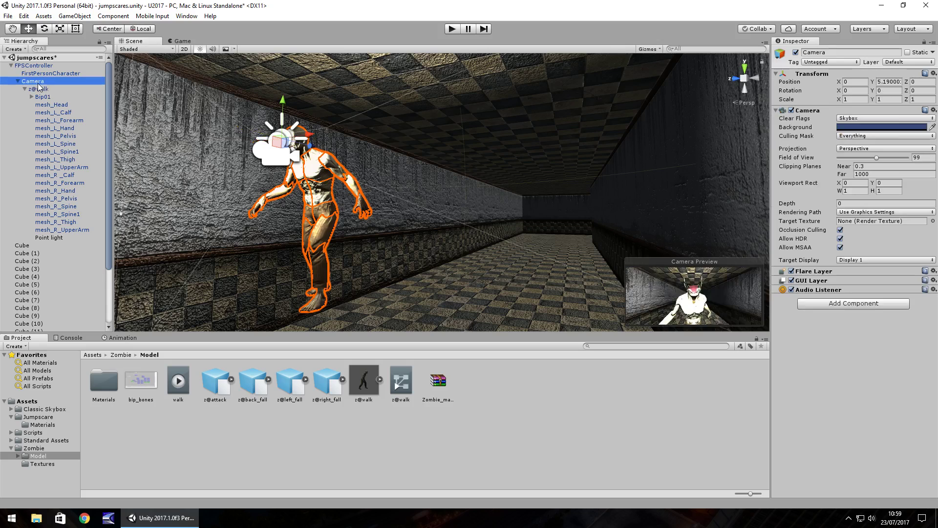
{"action": "left_click", "coordinate": [44, 90]}
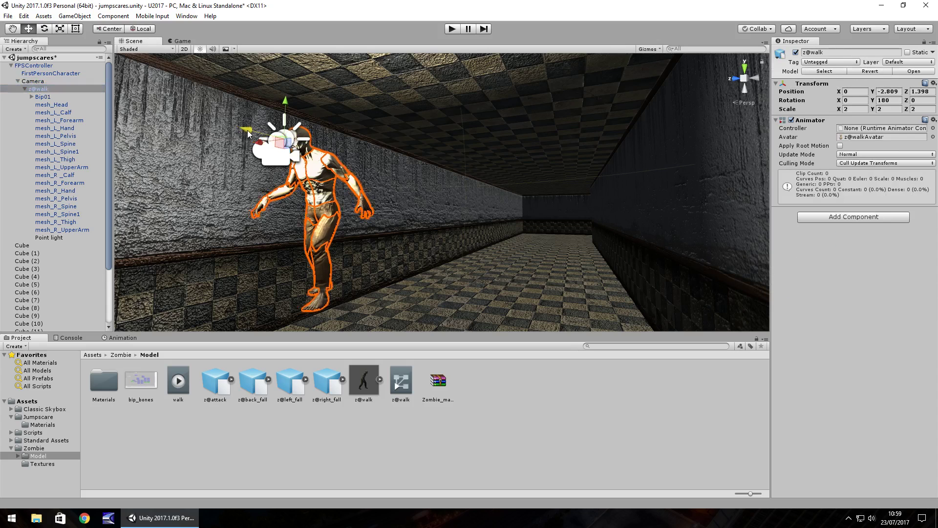
{"action": "left_click", "coordinate": [31, 82]}
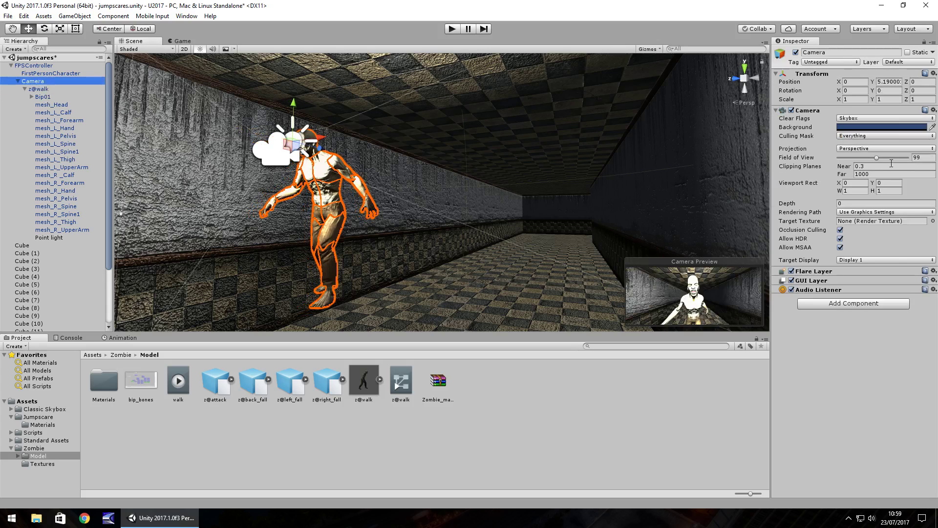
{"action": "left_click_drag", "start_coordinate": [879, 161], "coordinate": [868, 164]}
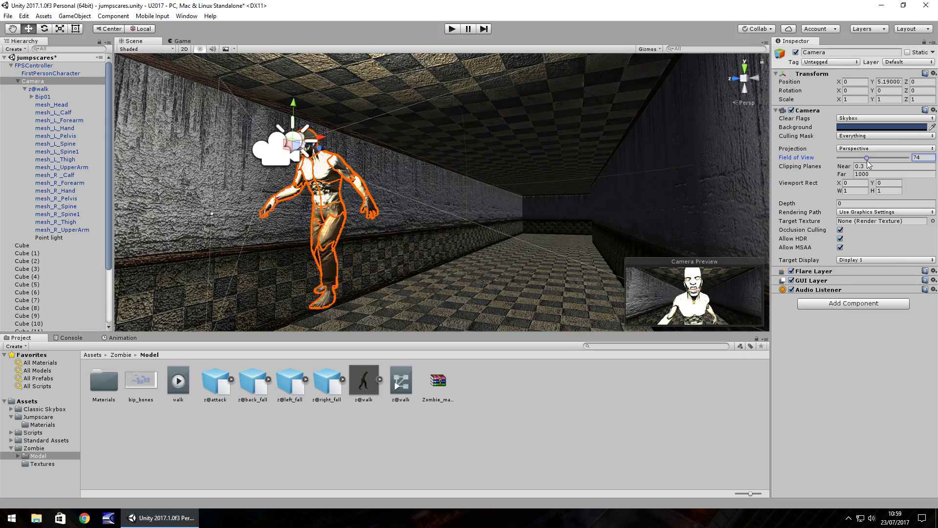
{"action": "left_click", "coordinate": [43, 88]}
{"action": "left_click", "coordinate": [42, 83]}
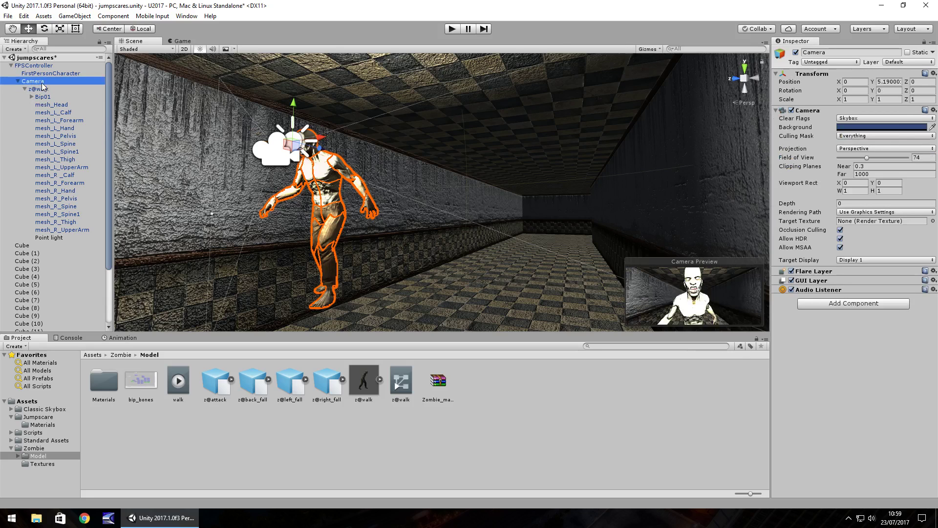
Step: Create a UI Raw Image on a new canvas, anchor it stretch-stretch, and colour it black
{"action": "left_click", "coordinate": [76, 17]}
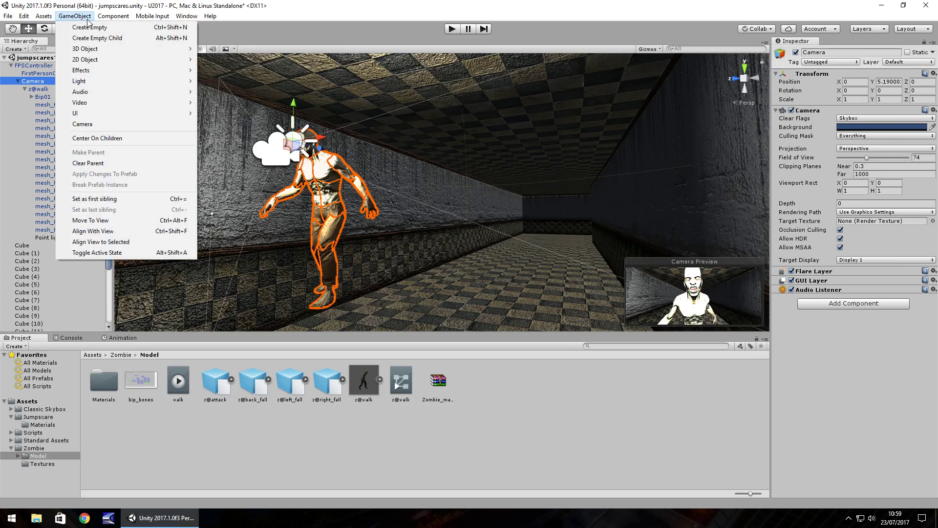
{"action": "mouse_move", "coordinate": [162, 113]}
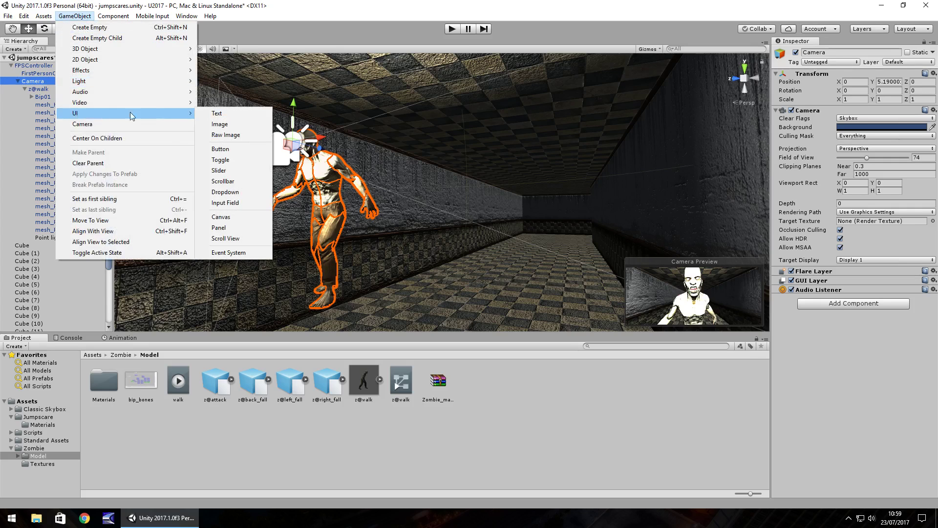
{"action": "left_click", "coordinate": [230, 135]}
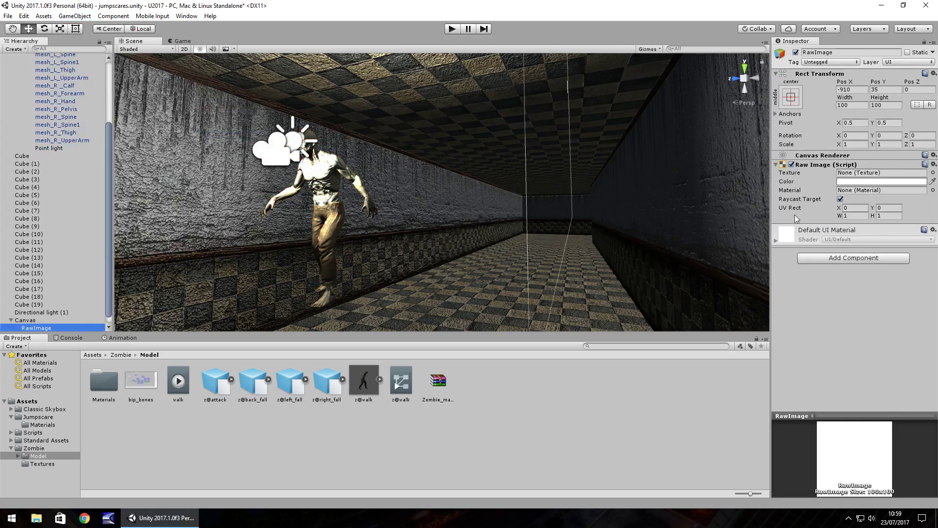
{"action": "left_click", "coordinate": [791, 97]}
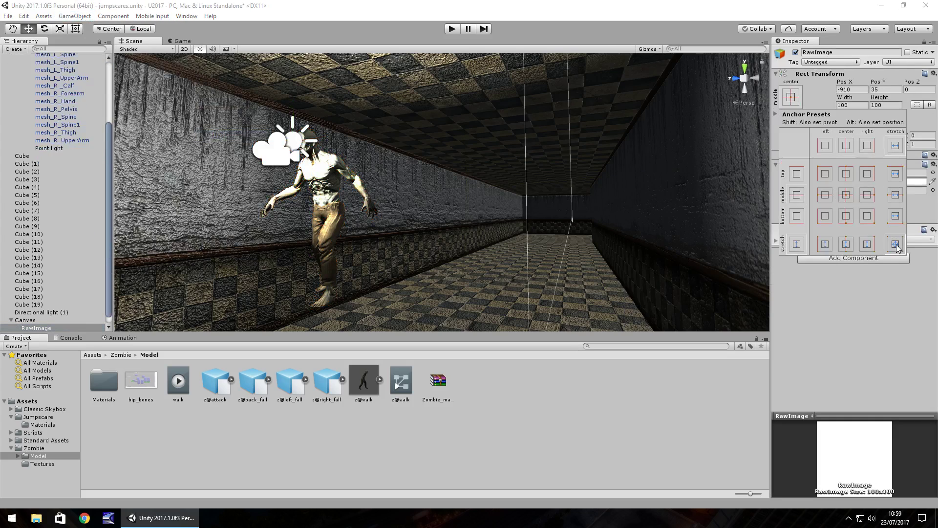
{"action": "left_click", "coordinate": [895, 244]}
{"action": "left_click", "coordinate": [855, 182]}
{"action": "left_click_drag", "start_coordinate": [64, 89], "coordinate": [102, 131]}
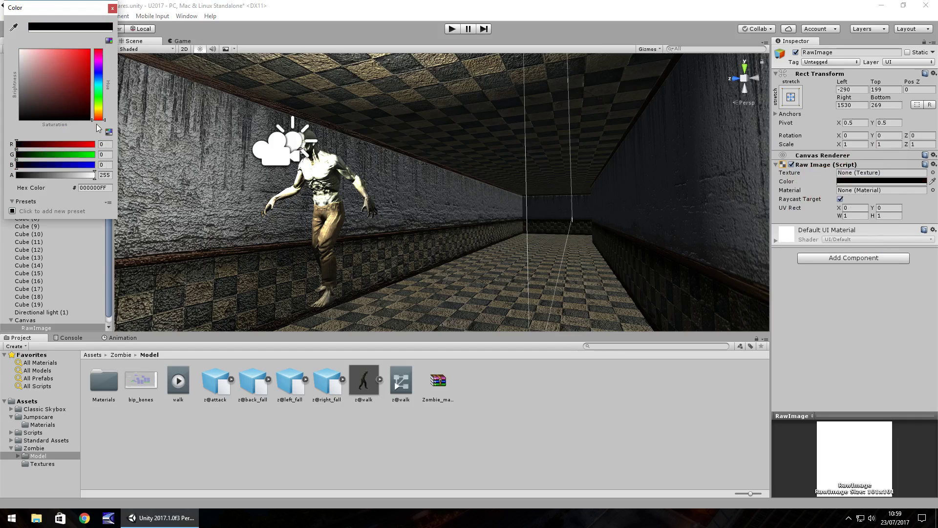
{"action": "left_click", "coordinate": [112, 8]}
Step: Set all four RawImage offsets to 0 so it fills the canvas
{"action": "left_click", "coordinate": [852, 90]}
{"action": "type", "text": "0"}
{"action": "key", "text": "Tab"}
{"action": "type", "text": "0"}
{"action": "key", "text": "Tab"}
{"action": "key", "text": "Tab"}
{"action": "type", "text": "0"}
{"action": "key", "text": "Tab"}
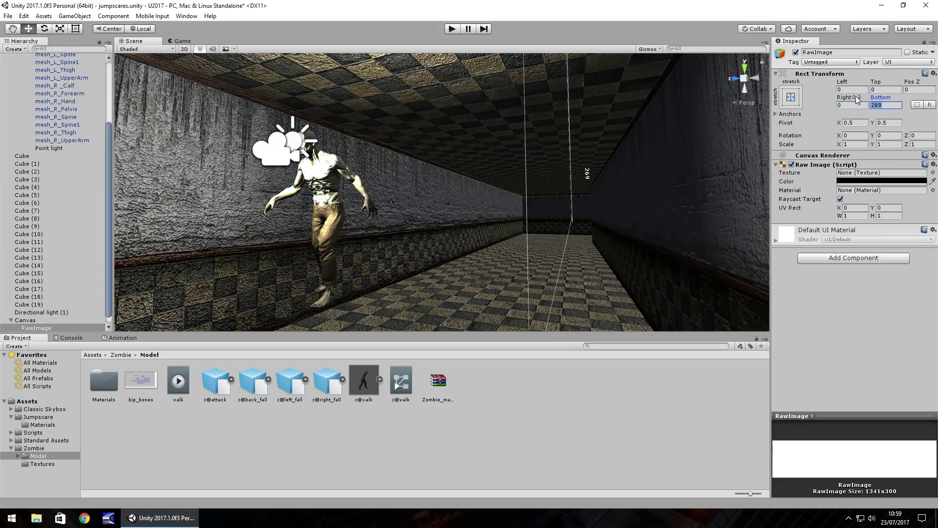
{"action": "type", "text": "0"}
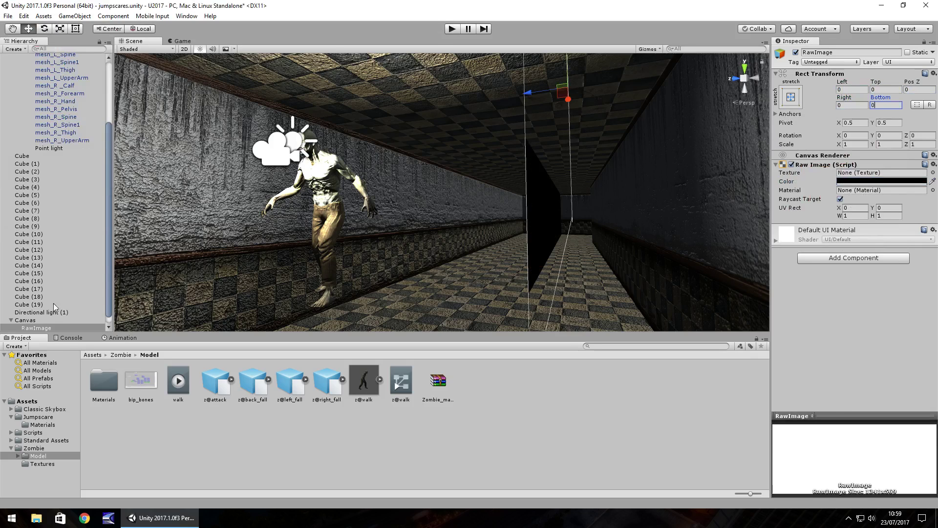
Step: Frame the RawImage in the Scene view and run the scene to see the black overlay
{"action": "double_click", "coordinate": [50, 328]}
{"action": "middle_click_drag", "start_coordinate": [272, 166], "coordinate": [457, 199]}
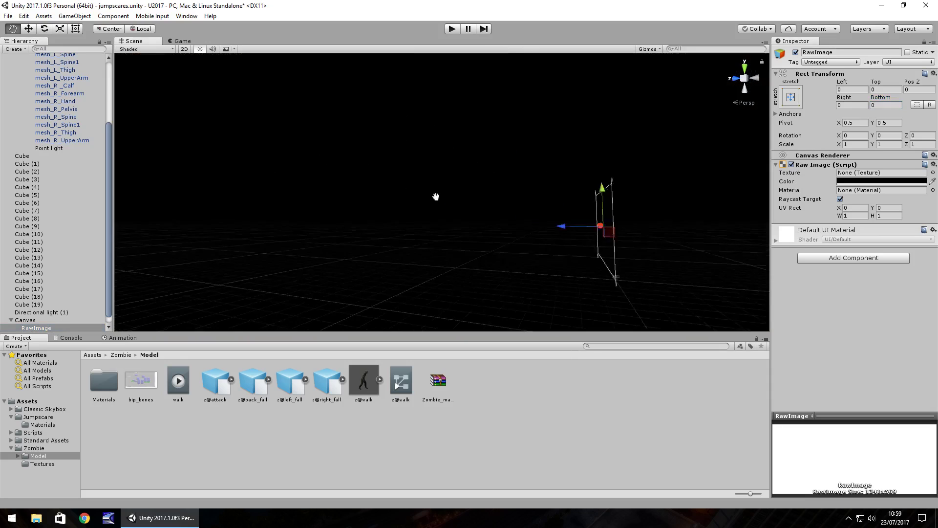
{"action": "right_click_drag", "start_coordinate": [457, 200], "coordinate": [440, 215]}
{"action": "key", "text": "w"}
{"action": "left_click", "coordinate": [787, 102]}
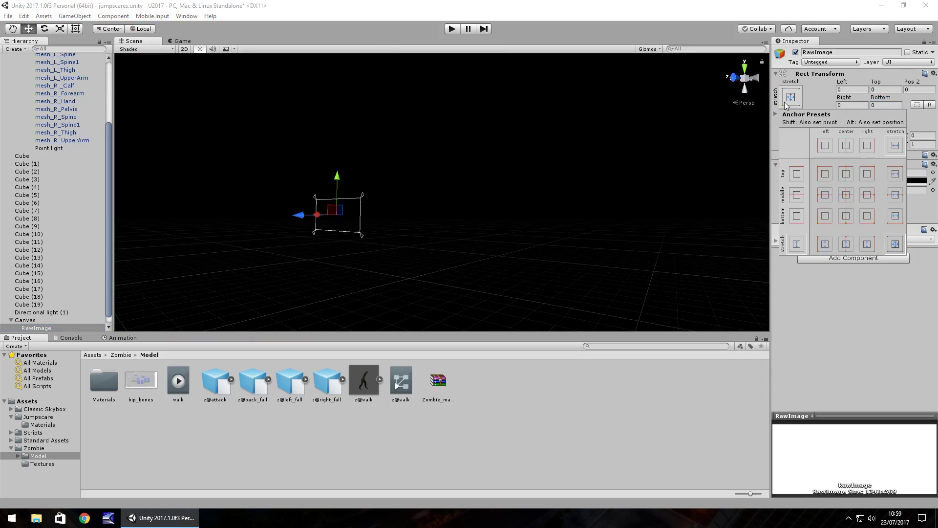
{"action": "left_click", "coordinate": [452, 30]}
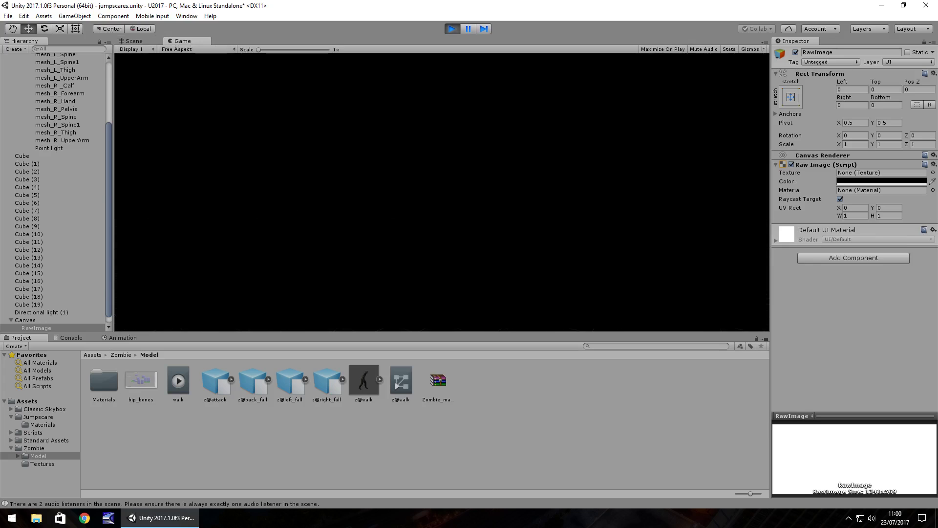
Step: Stop playback and lower the RawImage colour alpha to 200
{"action": "key", "text": "ctrl+p"}
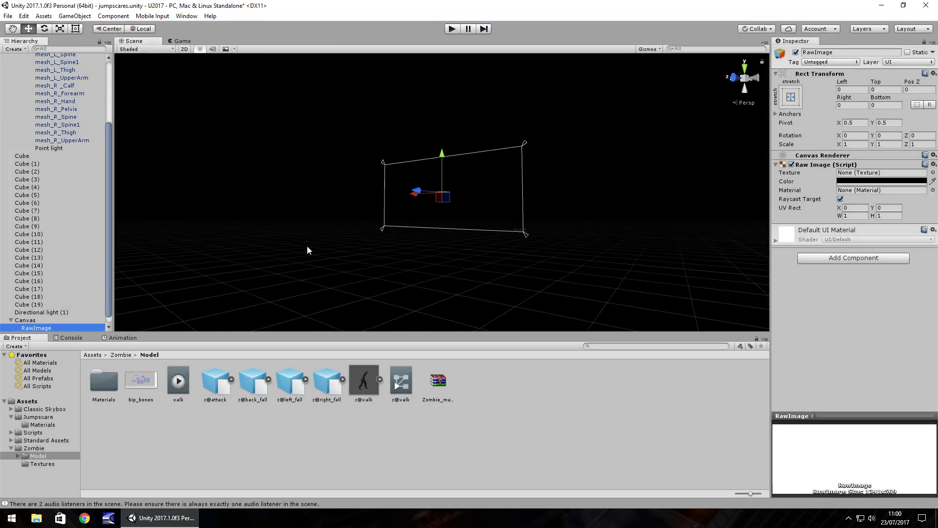
{"action": "left_click", "coordinate": [863, 182]}
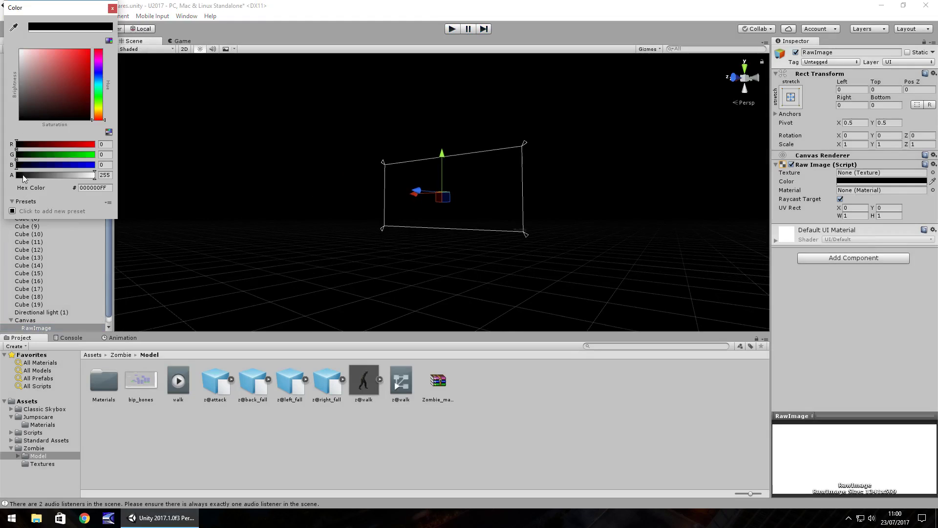
{"action": "mouse_move", "coordinate": [94, 176]}
{"action": "left_mouse_down"}
{"action": "mouse_move", "coordinate": [22, 180]}
{"action": "mouse_move", "coordinate": [83, 184]}
{"action": "left_mouse_up"}
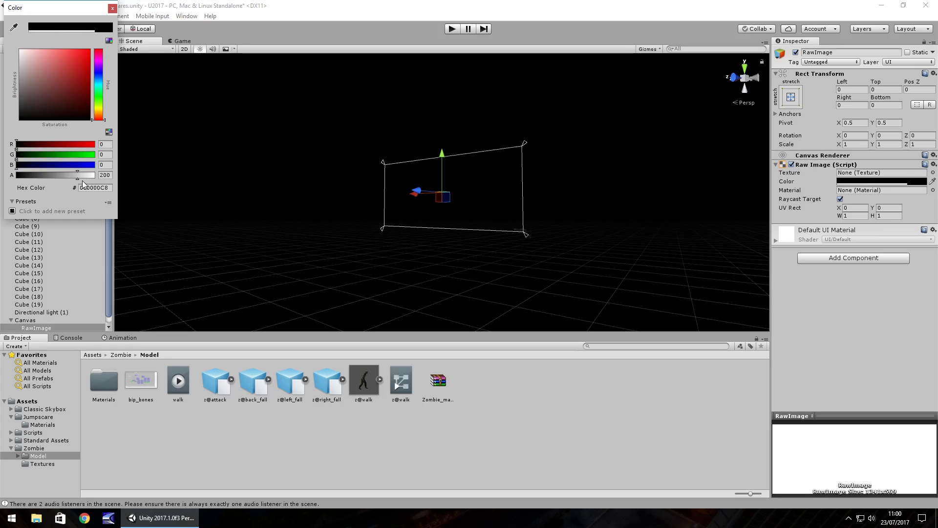
{"action": "left_click", "coordinate": [112, 8]}
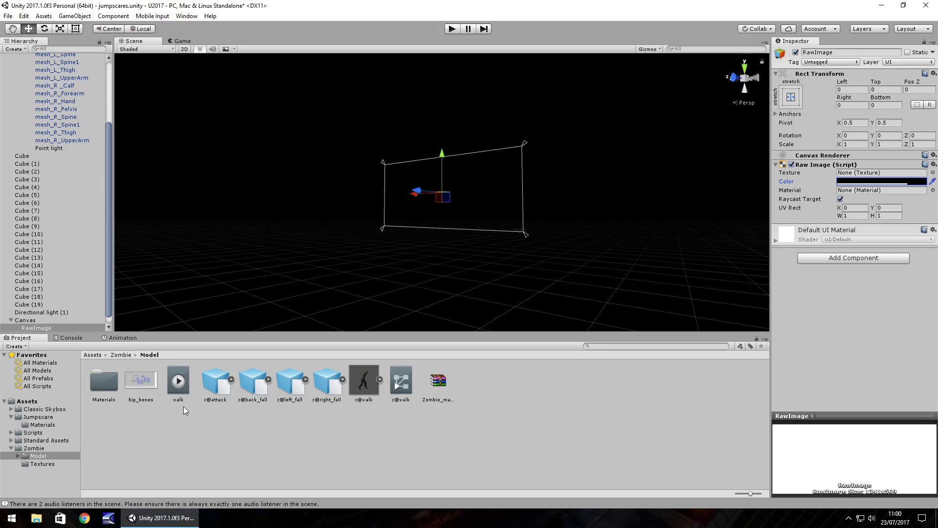
Step: Create and save a New Animation clip for the RawImage in the Animation window
{"action": "left_click", "coordinate": [120, 338]}
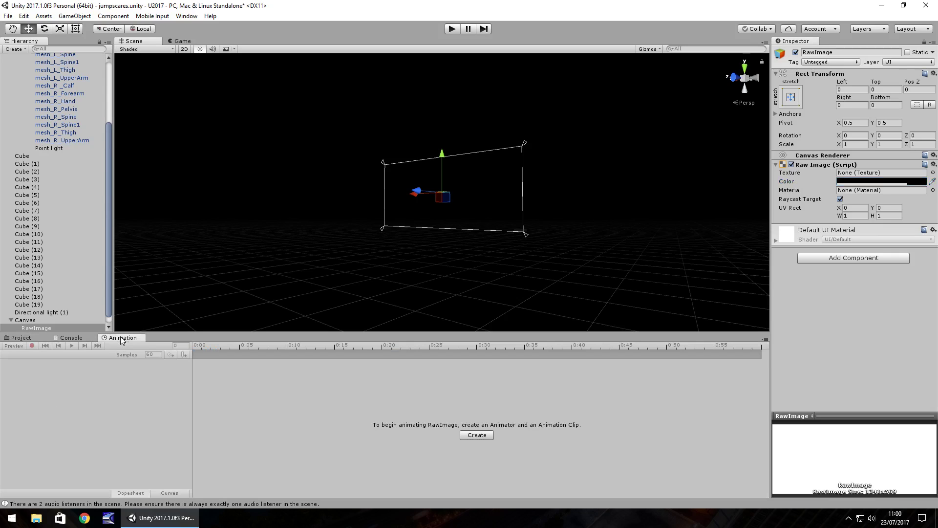
{"action": "left_click", "coordinate": [473, 435]}
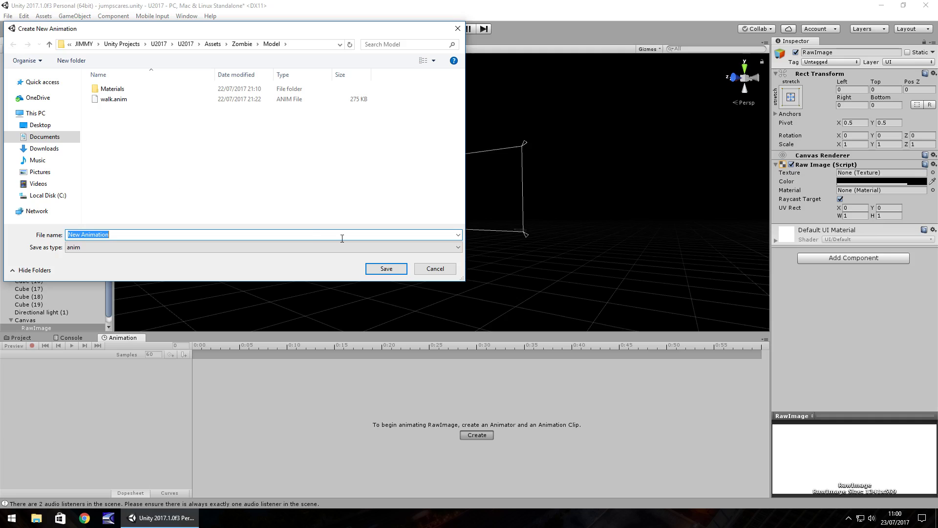
{"action": "left_click", "coordinate": [386, 269]}
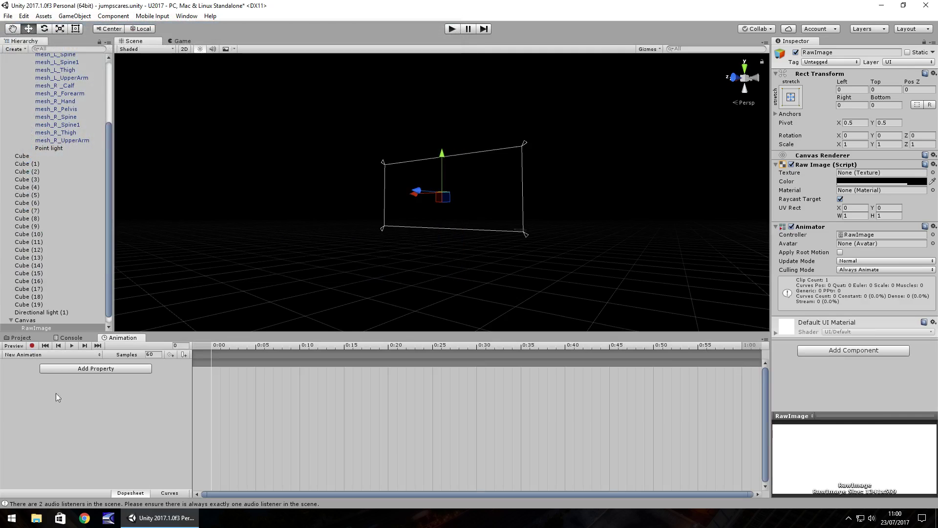
Step: Turn on keyframe recording and key the RawImage's current alpha at frame 0
{"action": "left_click", "coordinate": [32, 345]}
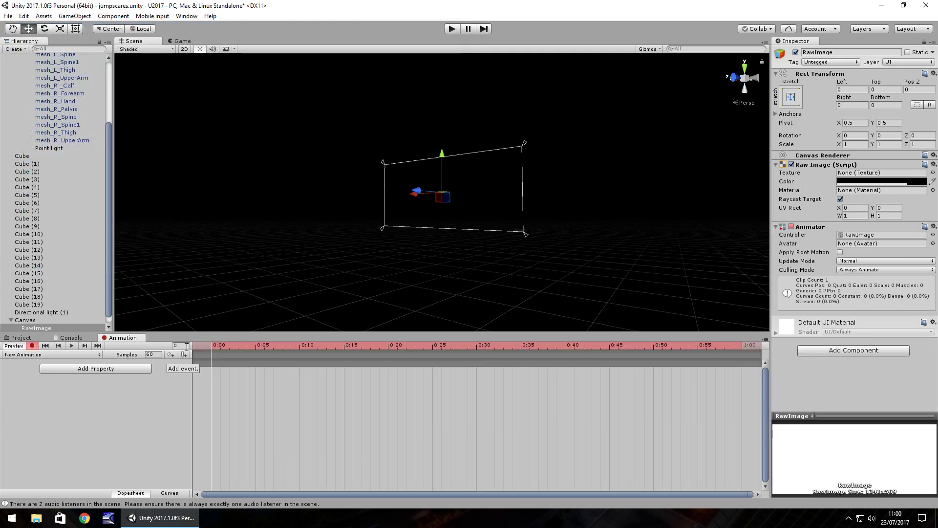
{"action": "left_click", "coordinate": [903, 182]}
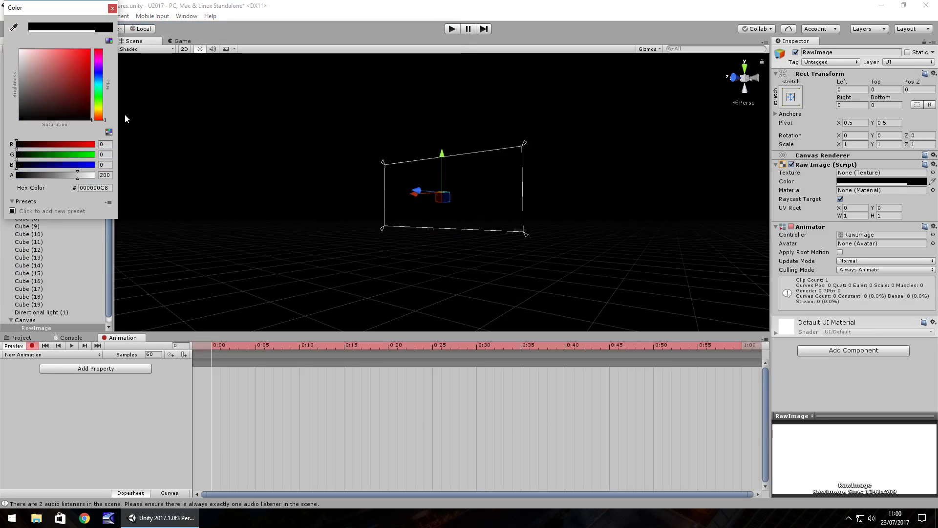
{"action": "left_click", "coordinate": [112, 175]}
{"action": "key", "text": "Return"}
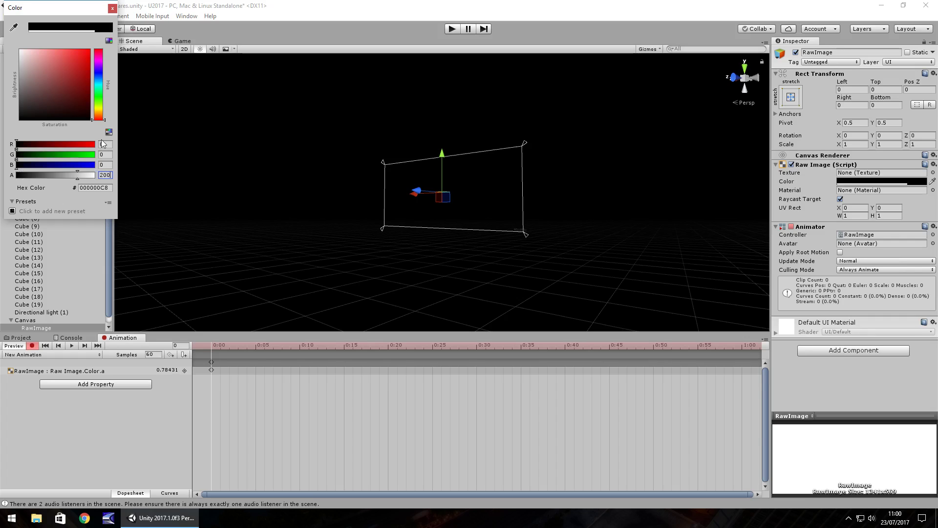
{"action": "left_click", "coordinate": [113, 9]}
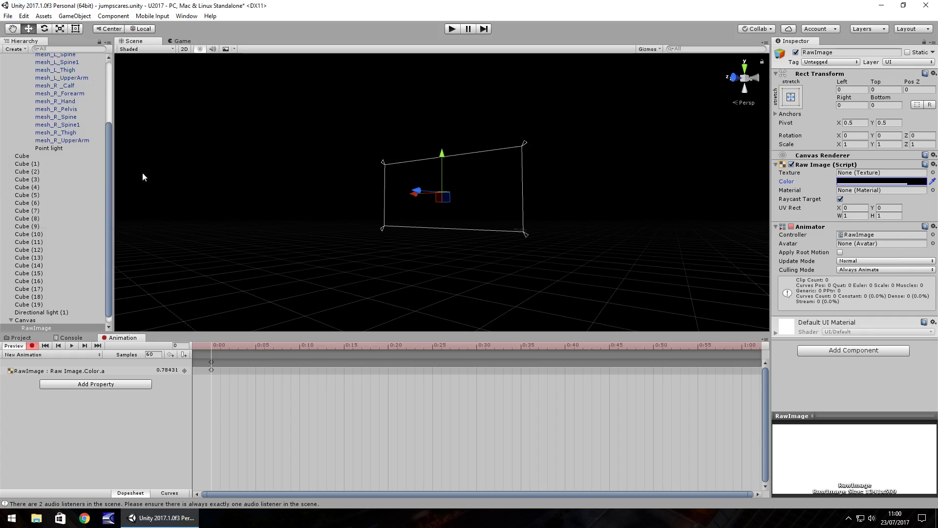
Step: Key the RawImage alpha at 255 on frame 30
{"action": "left_click", "coordinate": [183, 344]}
{"action": "type", "text": "30"}
{"action": "key", "text": "Return"}
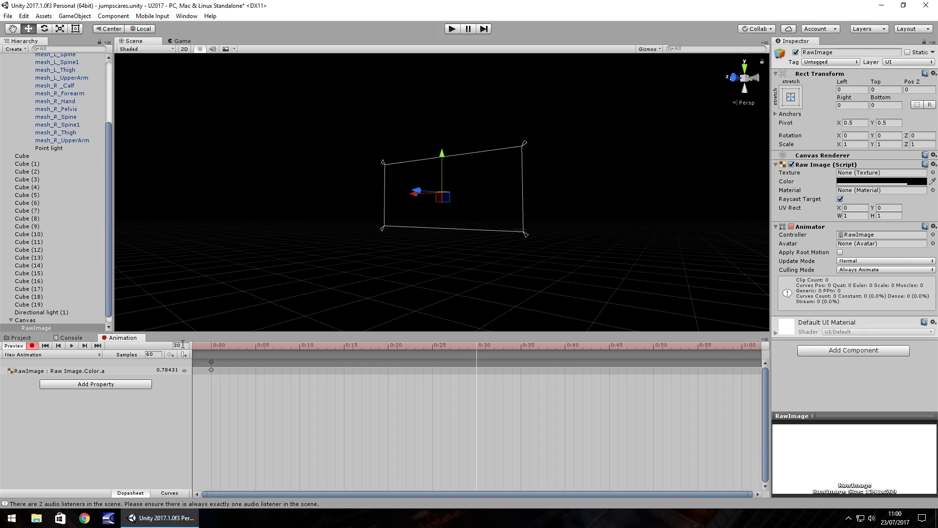
{"action": "left_click", "coordinate": [888, 184]}
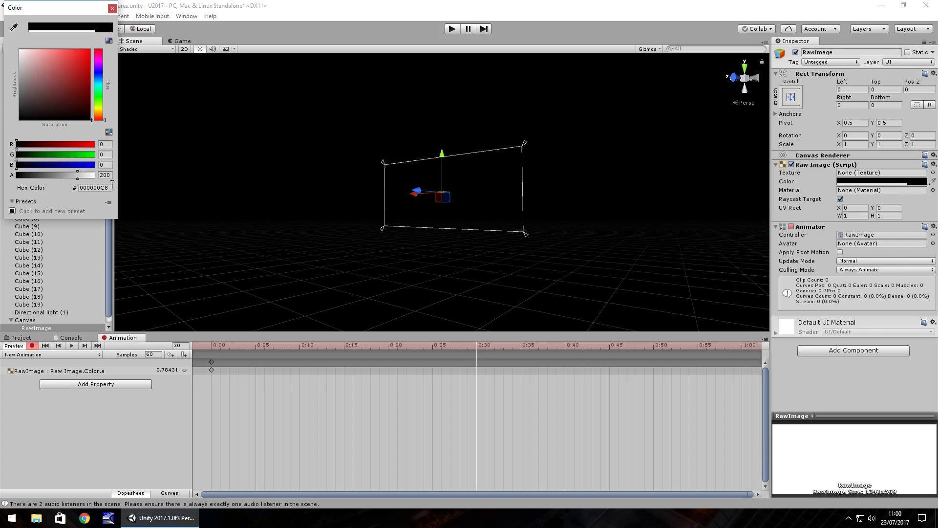
{"action": "left_click_drag", "start_coordinate": [81, 176], "coordinate": [101, 182]}
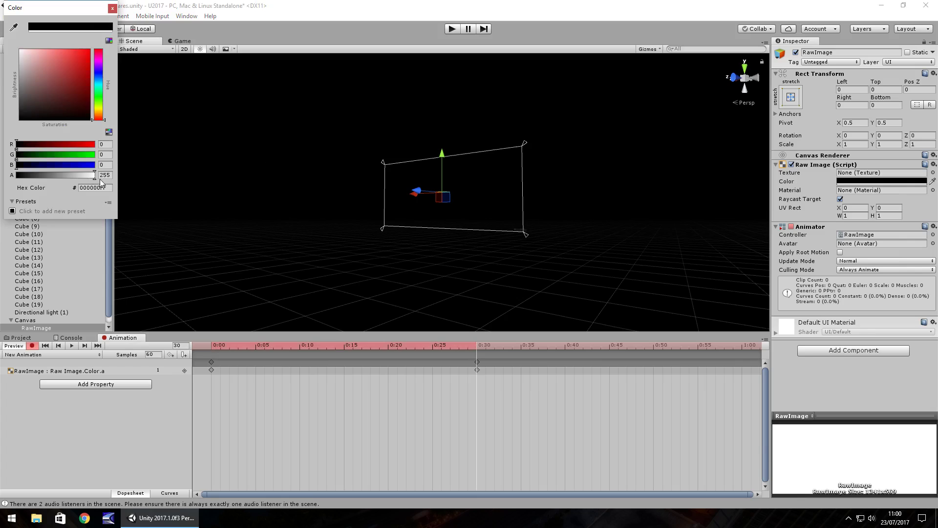
{"action": "left_click", "coordinate": [107, 103]}
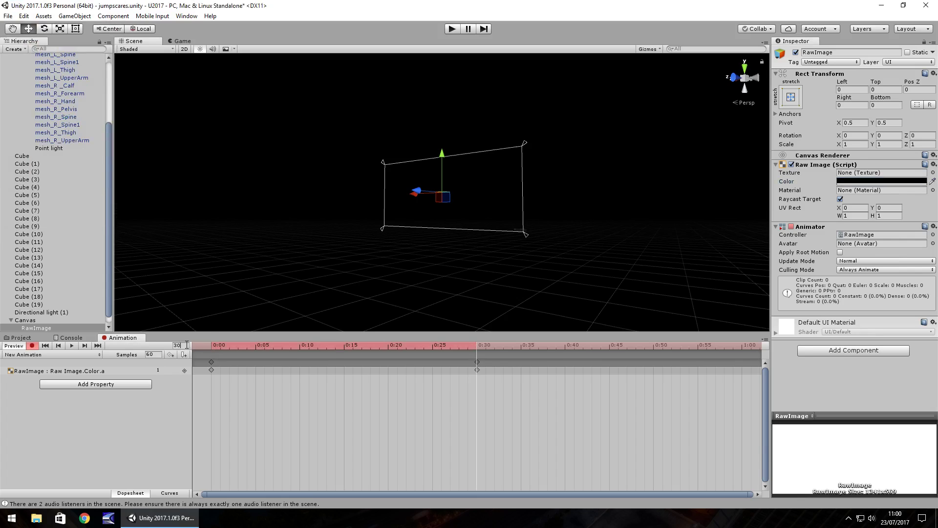
Step: Key the RawImage alpha at 160 on frame 40
{"action": "key", "text": "BackSpace"}
{"action": "key", "text": "BackSpace"}
{"action": "type", "text": "40"}
{"action": "key", "text": "Return"}
{"action": "left_click", "coordinate": [837, 182]}
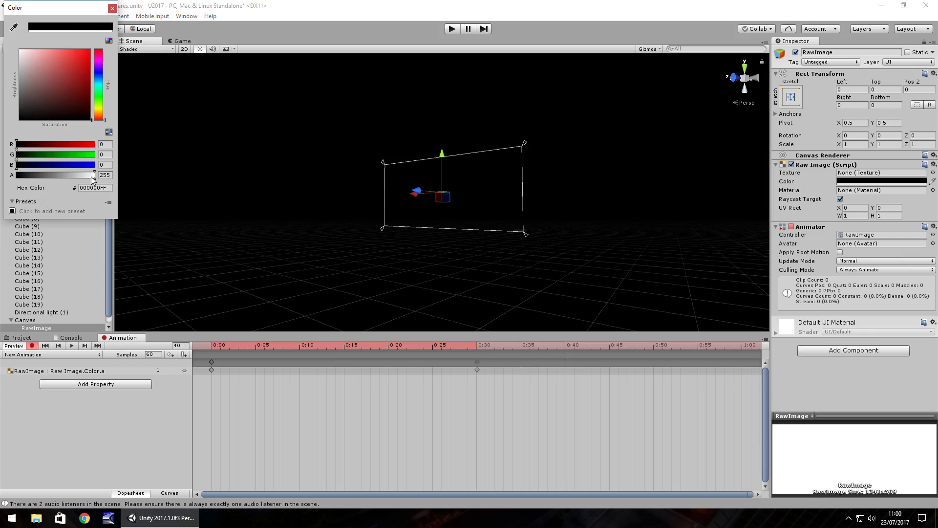
{"action": "left_click_drag", "start_coordinate": [93, 180], "coordinate": [64, 177]}
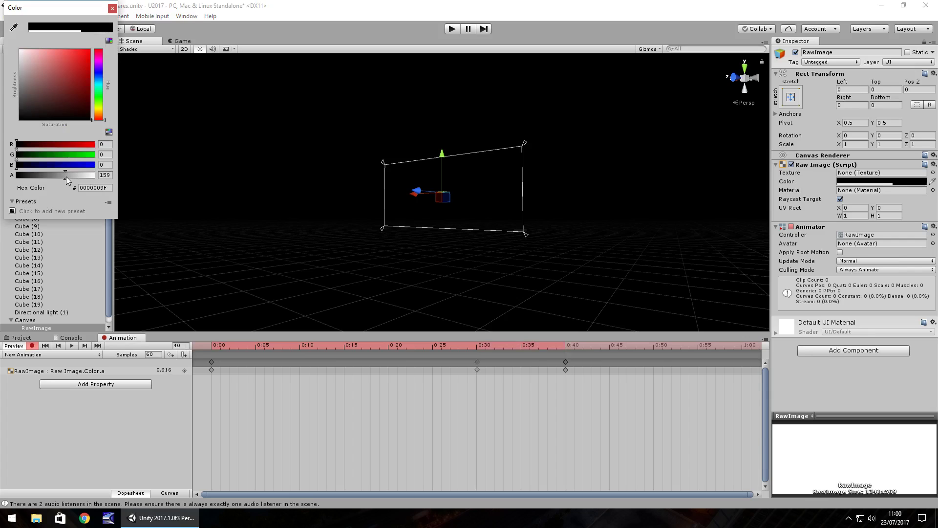
{"action": "left_click", "coordinate": [105, 175]}
{"action": "type", "text": "160"}
{"action": "left_click", "coordinate": [112, 8]}
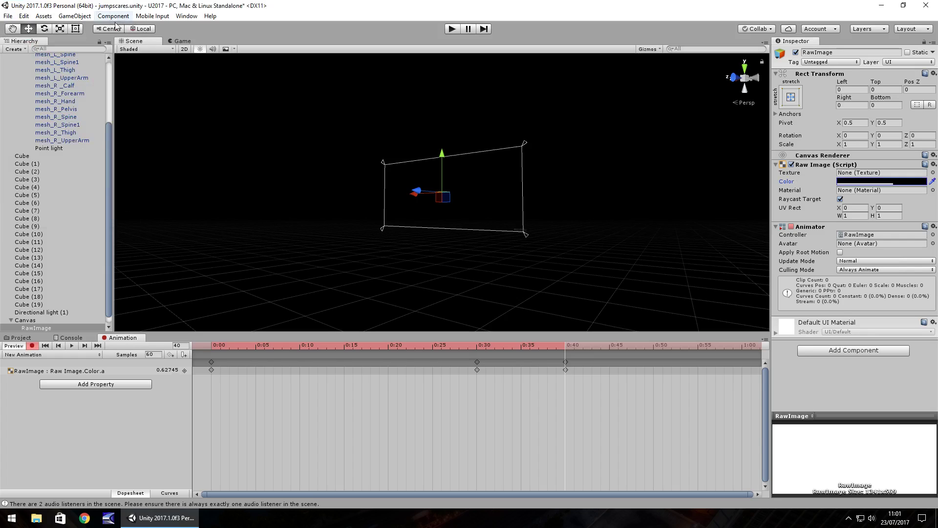
Step: Key the RawImage back to full alpha 255 on frame 60
{"action": "left_click", "coordinate": [184, 345]}
{"action": "type", "text": "60"}
{"action": "key", "text": "Return"}
{"action": "left_click", "coordinate": [842, 182]}
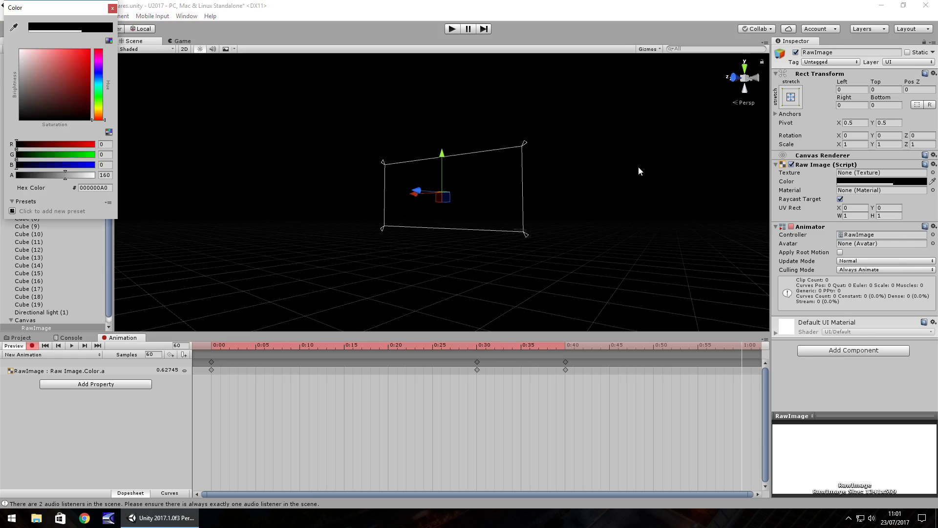
{"action": "left_click_drag", "start_coordinate": [87, 176], "coordinate": [100, 179]}
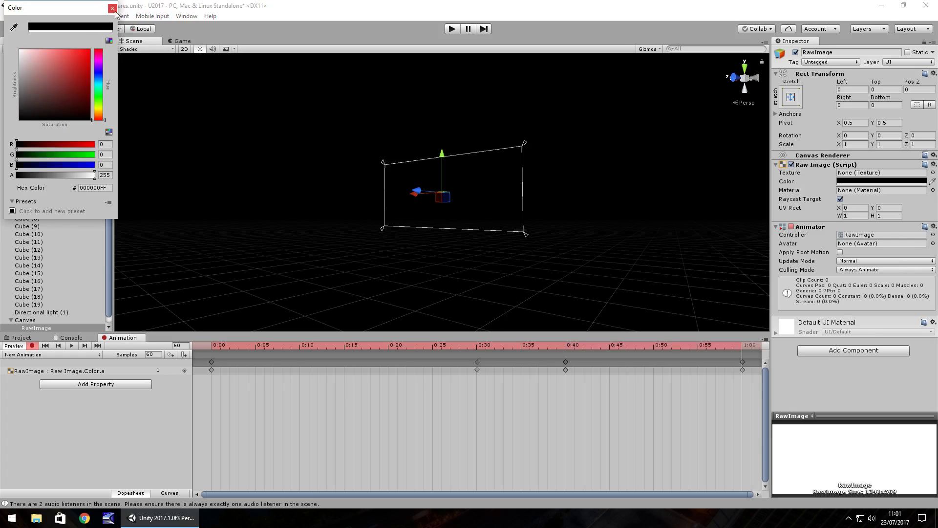
{"action": "left_click", "coordinate": [113, 8]}
Step: Key RawImage alpha 200 at frame 70 and 255 at frame 90
{"action": "left_click", "coordinate": [182, 345]}
{"action": "type", "text": "70"}
{"action": "key", "text": "Return"}
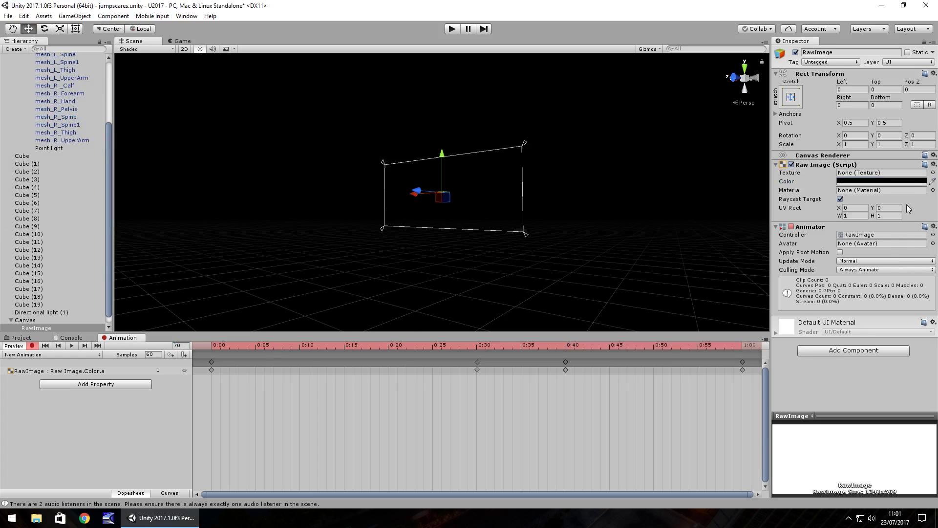
{"action": "left_click", "coordinate": [906, 182]}
{"action": "left_click", "coordinate": [109, 175]}
{"action": "type", "text": "200"}
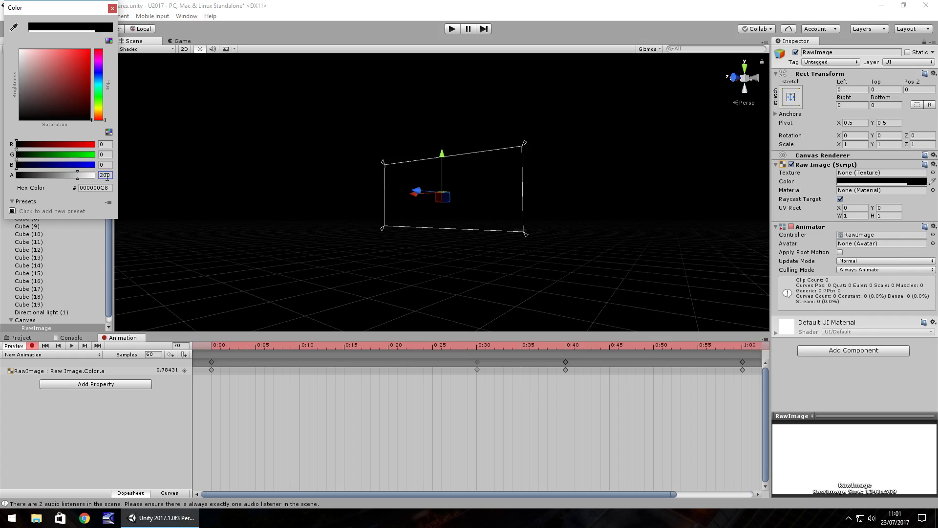
{"action": "left_click", "coordinate": [112, 8]}
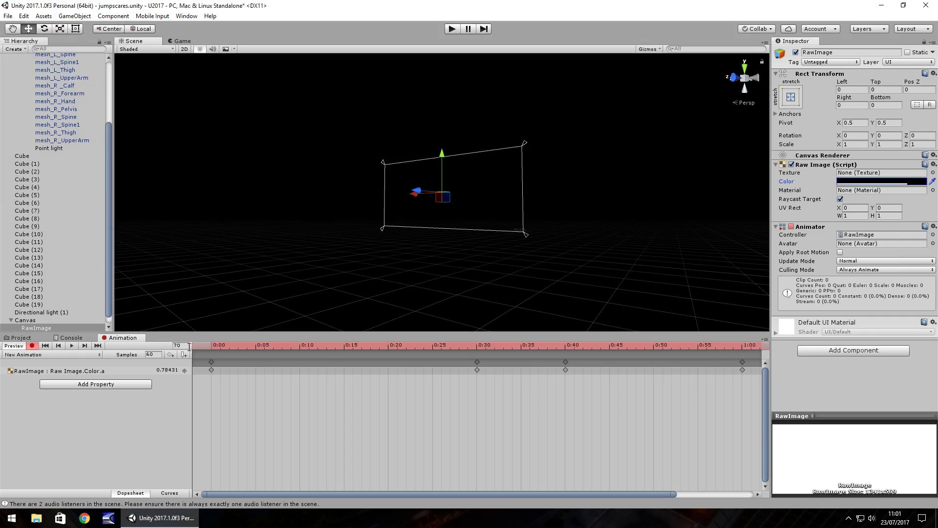
{"action": "left_click", "coordinate": [189, 347]}
{"action": "left_click", "coordinate": [895, 182]}
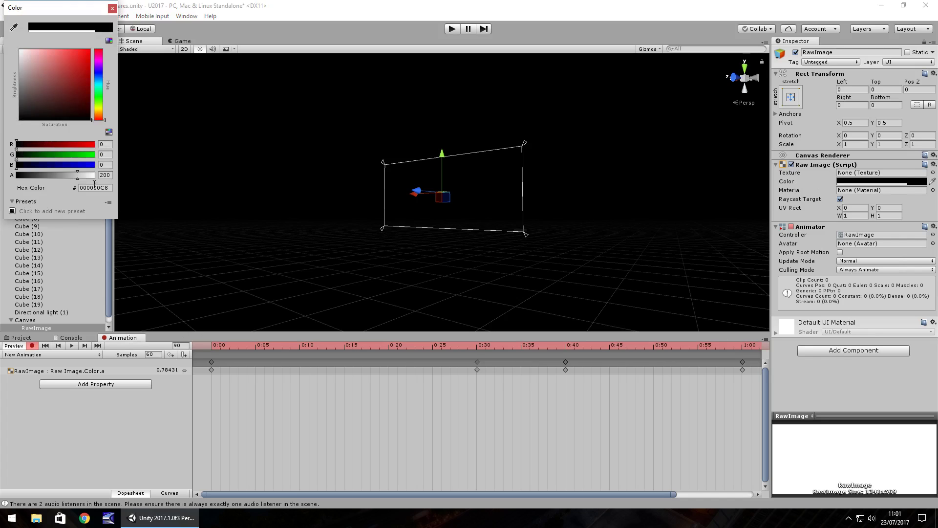
{"action": "left_click", "coordinate": [105, 176]}
{"action": "type", "text": "255"}
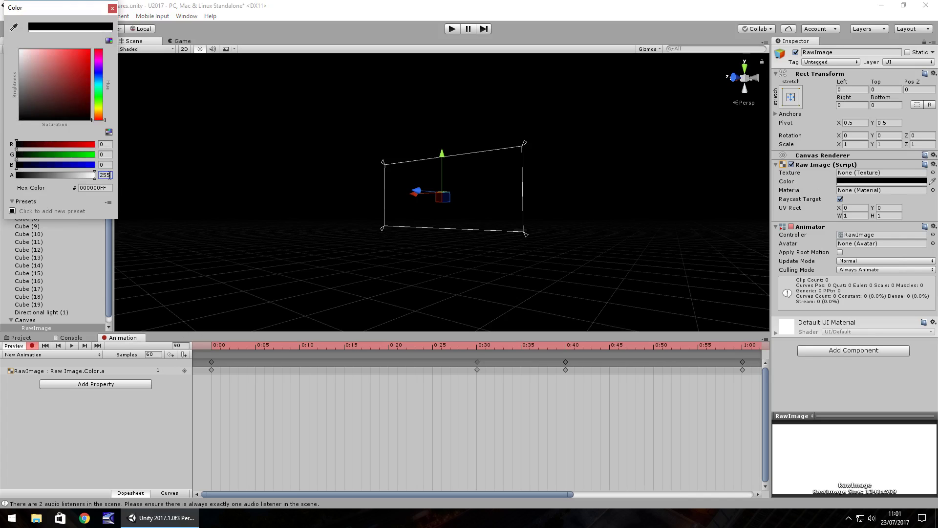
{"action": "left_click", "coordinate": [113, 8]}
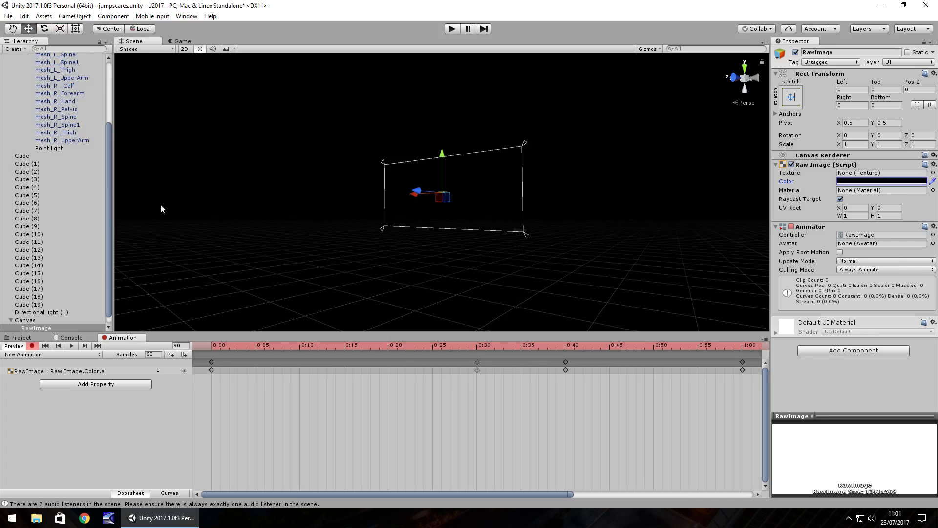
Step: Key RawImage alpha 160 at frame 95 and full 255 at frame 125
{"action": "left_click", "coordinate": [185, 346]}
{"action": "left_click", "coordinate": [869, 181]}
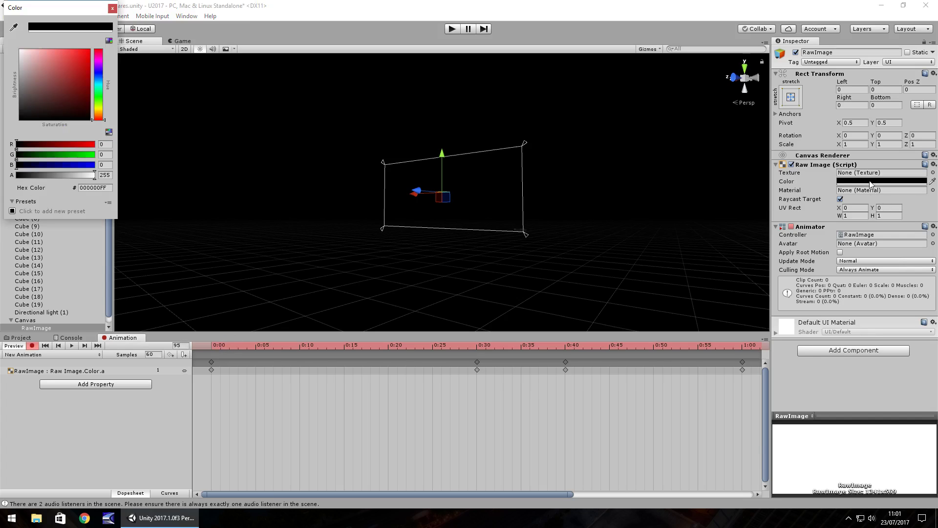
{"action": "double_click", "coordinate": [106, 175]}
{"action": "key", "text": "BackSpace"}
{"action": "type", "text": "160"}
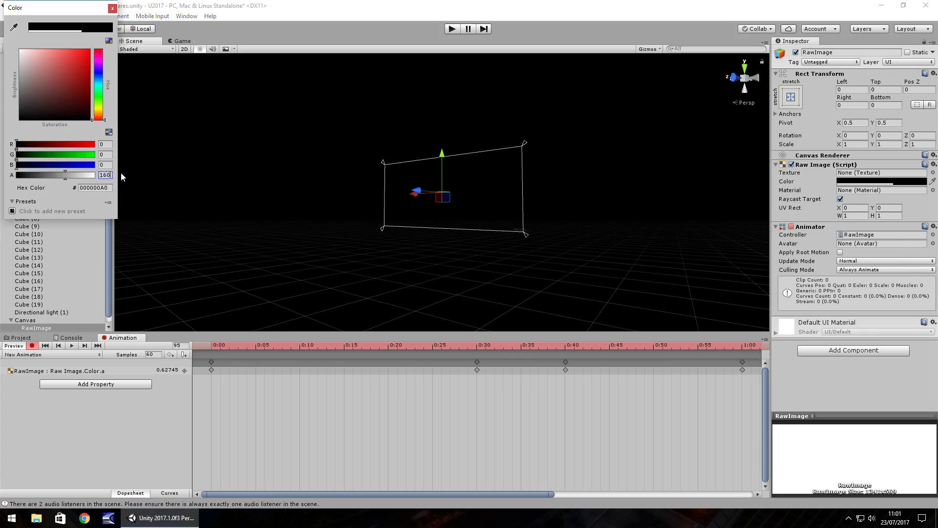
{"action": "left_click", "coordinate": [209, 232]}
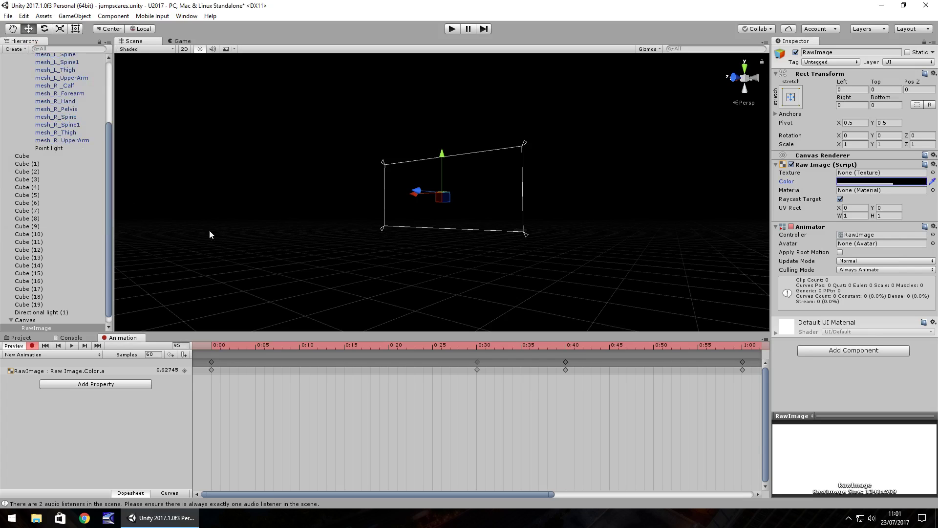
{"action": "left_click", "coordinate": [185, 346]}
{"action": "left_click", "coordinate": [903, 184]}
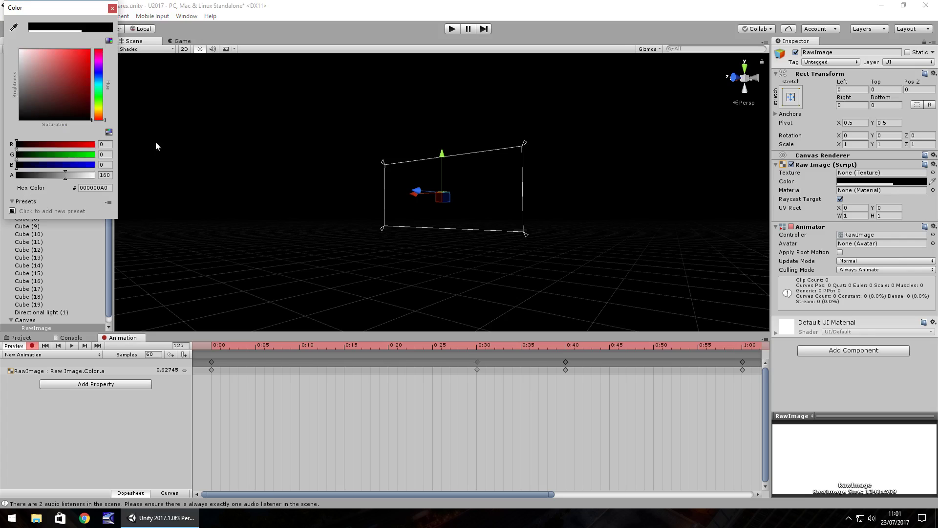
{"action": "left_click_drag", "start_coordinate": [71, 174], "coordinate": [103, 177]}
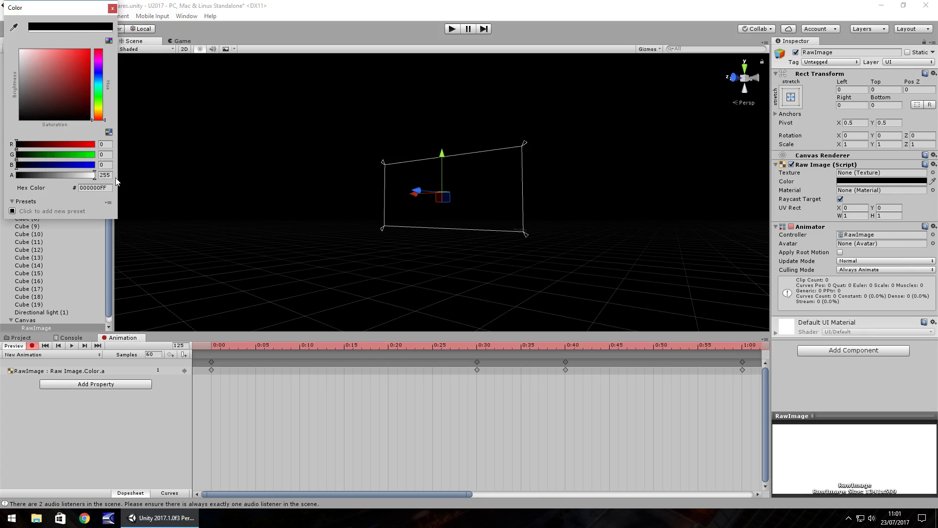
{"action": "left_click", "coordinate": [111, 176]}
{"action": "left_click", "coordinate": [113, 7]}
Step: Stop keyframe recording and test-play the jump scare
{"action": "left_click", "coordinate": [32, 345]}
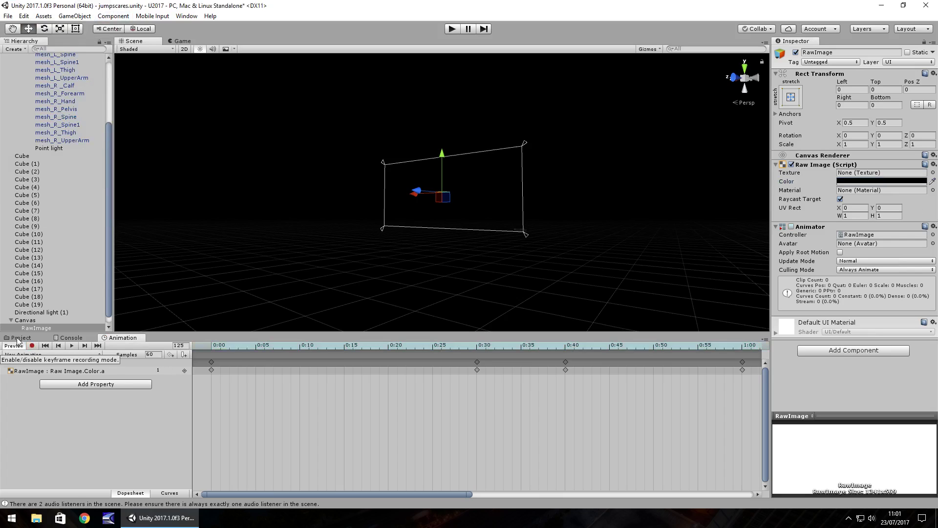
{"action": "left_click", "coordinate": [20, 337]}
{"action": "left_click", "coordinate": [453, 29]}
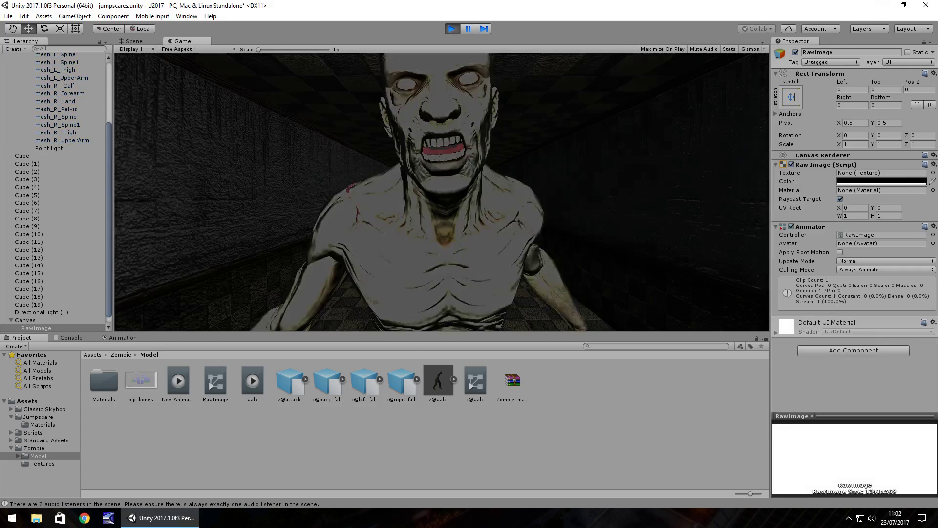
{"action": "key", "text": "ctrl+p"}
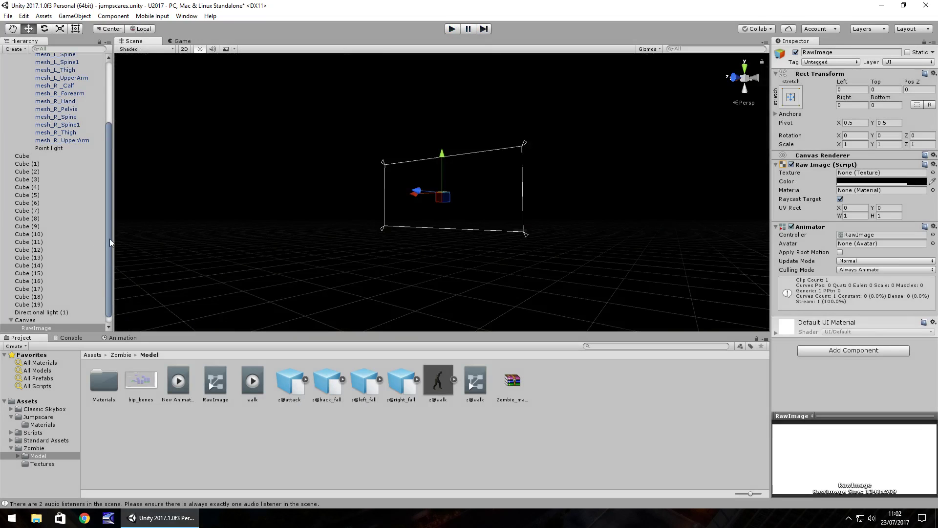
Step: Drag the walk animation onto the zombie under Camera, creating z@walk 1, and collapse it
{"action": "left_click_drag", "start_coordinate": [110, 243], "coordinate": [110, 149]}
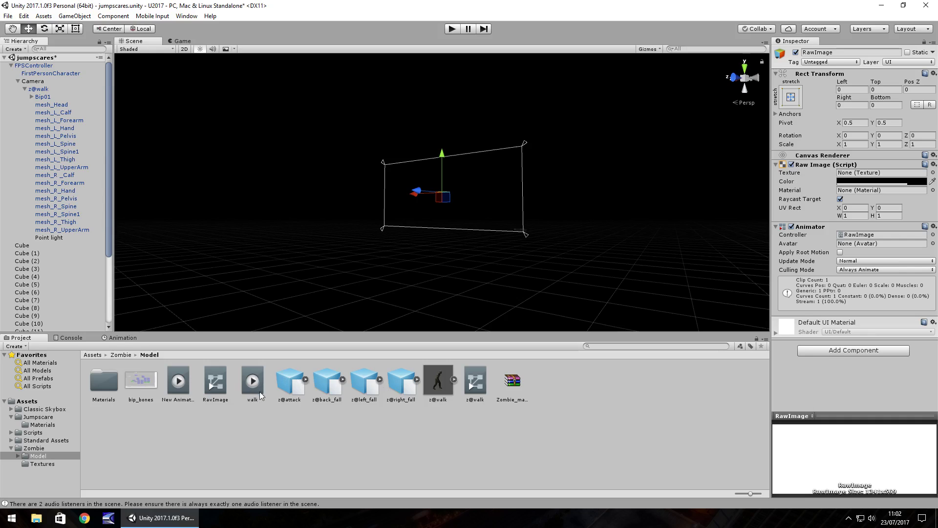
{"action": "left_click_drag", "start_coordinate": [253, 384], "coordinate": [43, 97]}
{"action": "left_click", "coordinate": [25, 89]}
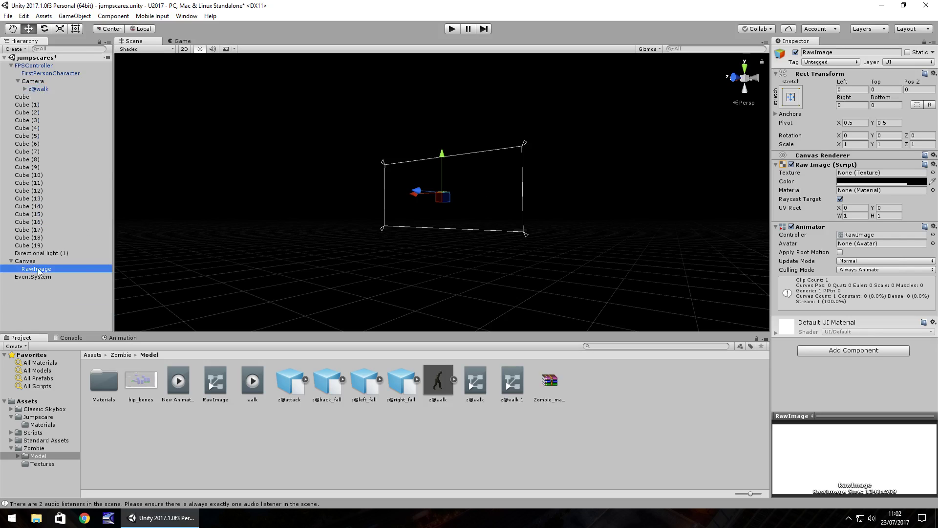
Step: Deactivate the RawImage object and frame the floor Cube in the Scene view
{"action": "left_click", "coordinate": [797, 56]}
{"action": "left_click", "coordinate": [797, 53]}
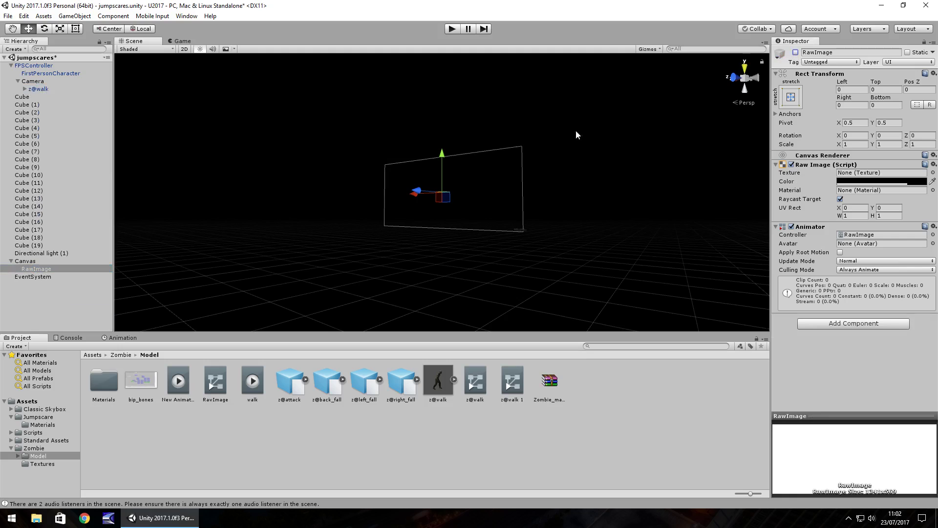
{"action": "double_click", "coordinate": [22, 97]}
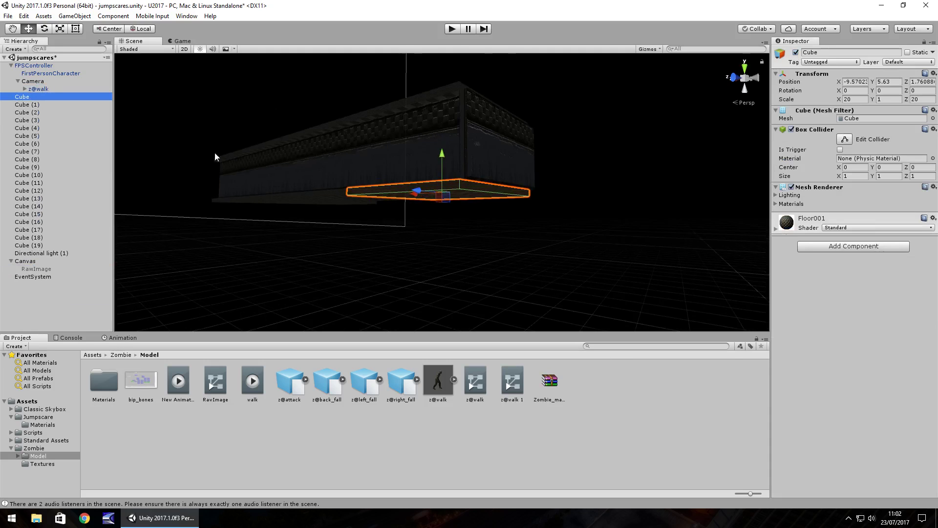
{"action": "left_click_drag", "start_coordinate": [468, 228], "coordinate": [434, 239], "text": "alt"}
{"action": "scroll", "coordinate": [435, 239], "scroll_direction": "up", "scroll_amount": 10}
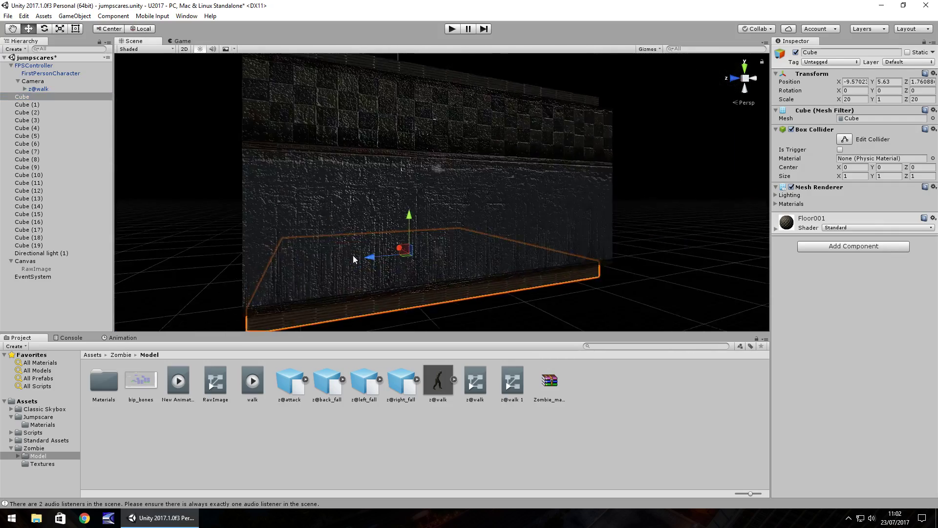
{"action": "scroll", "coordinate": [430, 227], "scroll_direction": "up", "scroll_amount": 10}
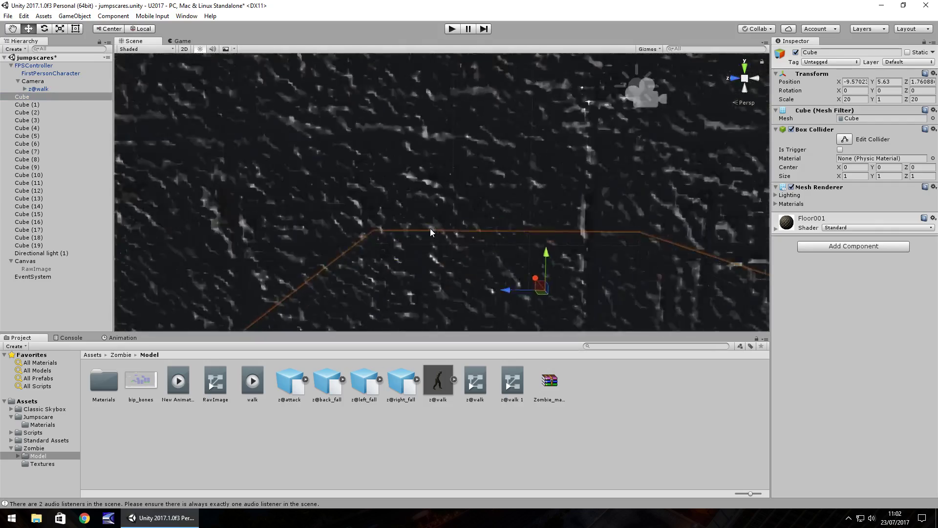
Step: Deactivate the first-person Camera, then run a quick play test and stop it
{"action": "left_click", "coordinate": [37, 81]}
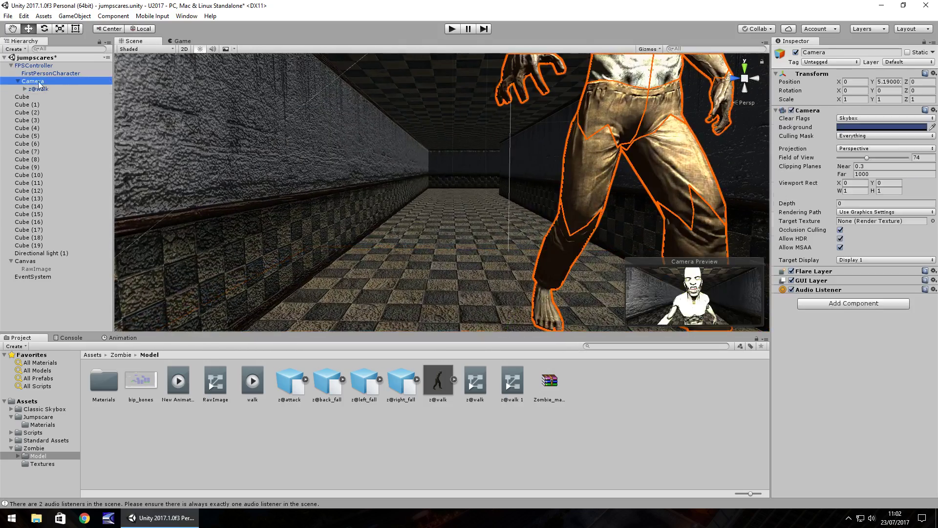
{"action": "left_click", "coordinate": [796, 52]}
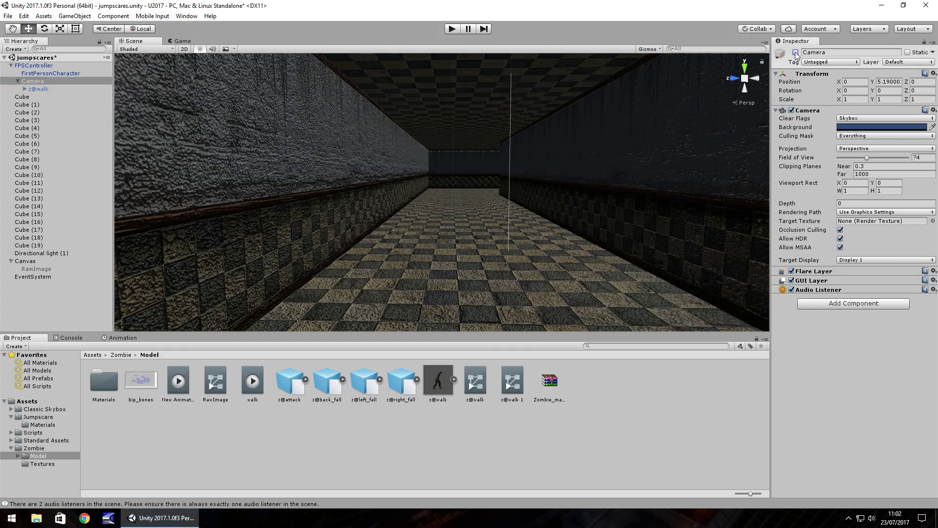
{"action": "left_click", "coordinate": [453, 29]}
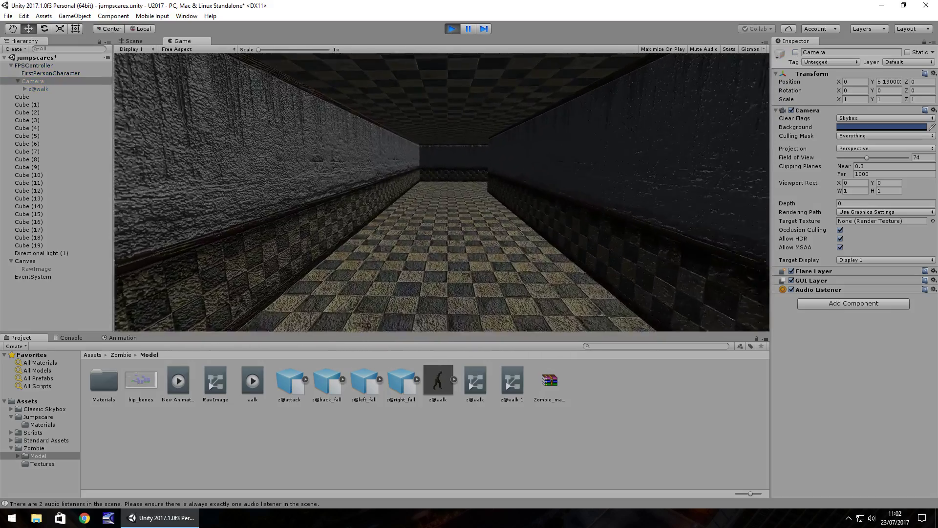
{"action": "key", "text": "ctrl+p"}
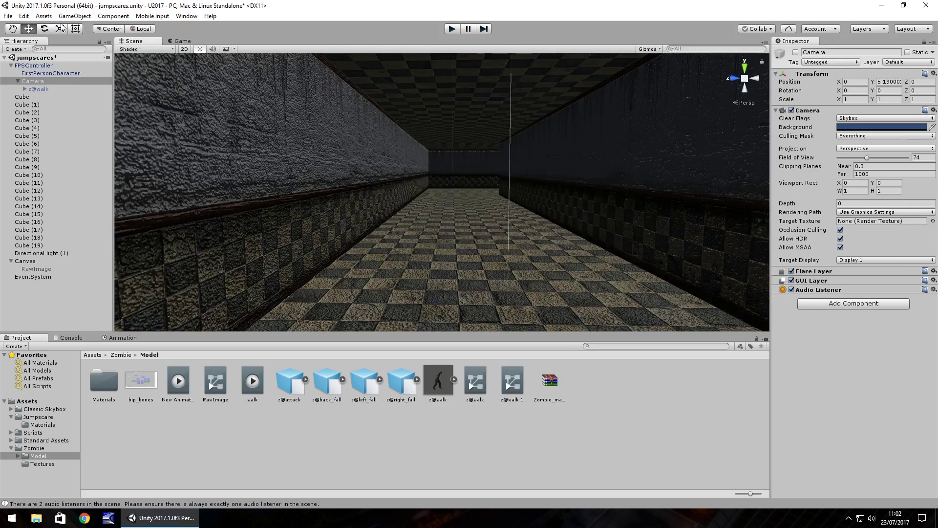
Step: Create an empty GameObject named ScreamObj
{"action": "left_click", "coordinate": [72, 17]}
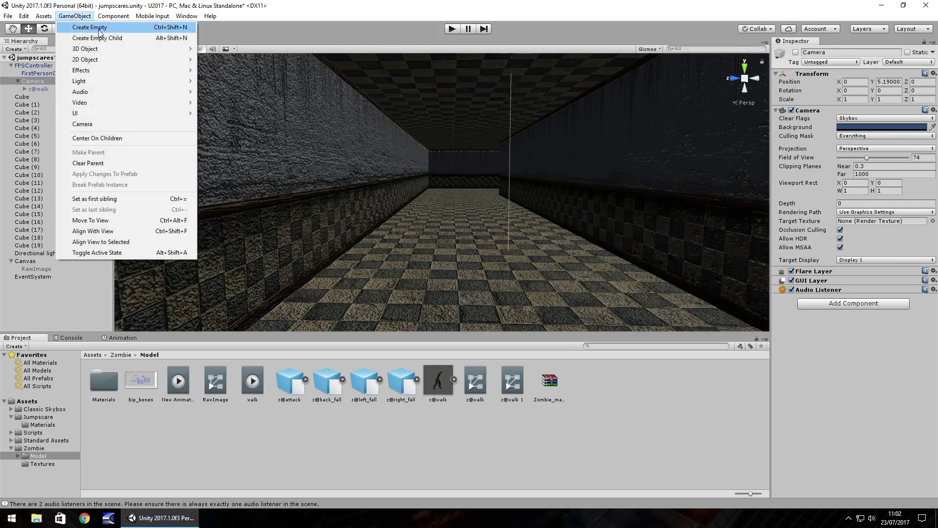
{"action": "left_click", "coordinate": [79, 25]}
{"action": "key", "text": "F2"}
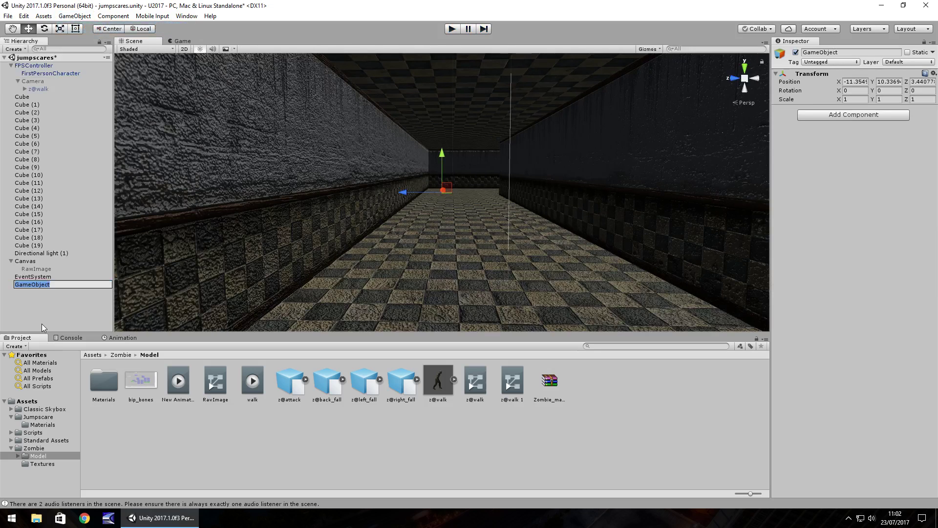
{"action": "type", "text": "ScreamObj"}
{"action": "key", "text": "Return"}
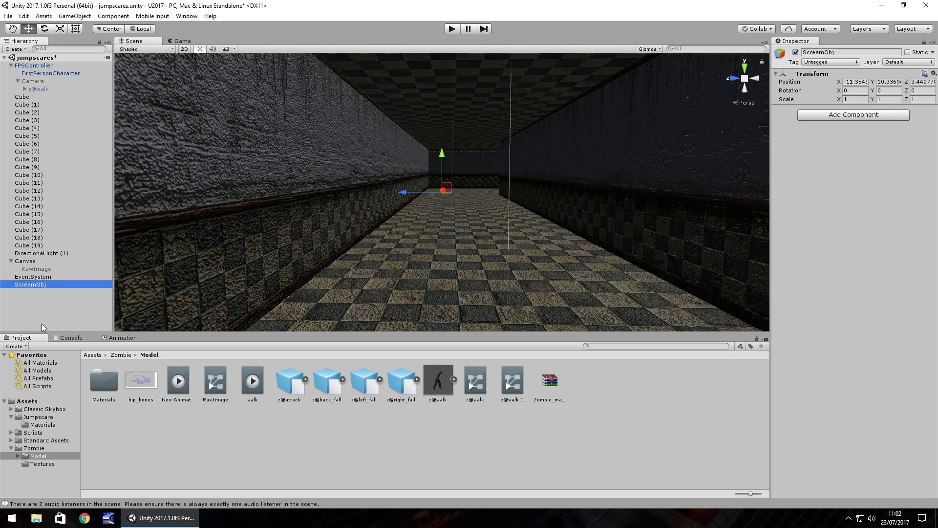
Step: Attach the Scream clip from the Jumpscare folder to ScreamObj with Play On Awake off
{"action": "left_click", "coordinate": [38, 417]}
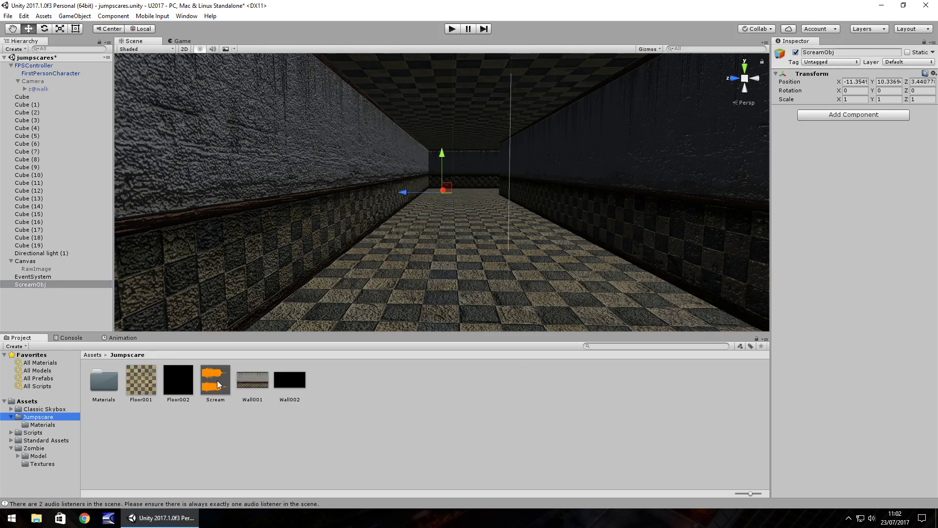
{"action": "left_click_drag", "start_coordinate": [216, 381], "coordinate": [39, 286]}
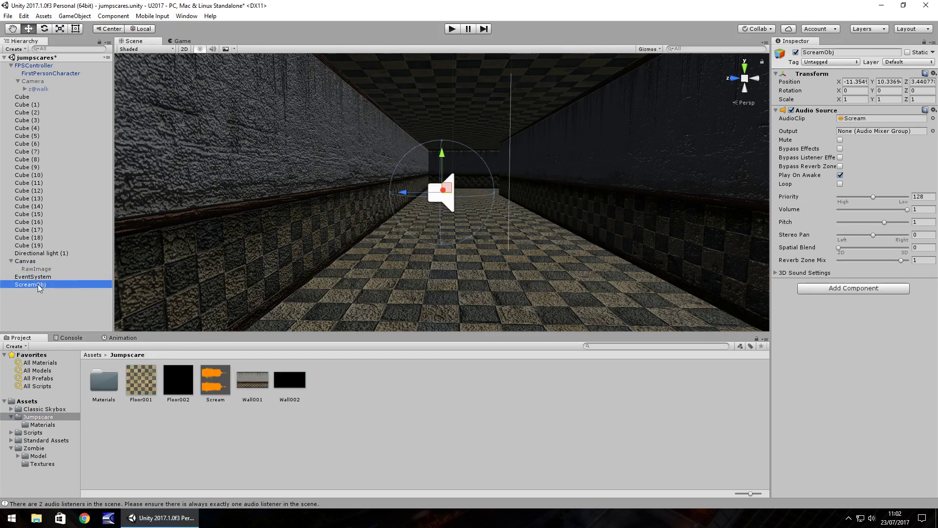
{"action": "left_click", "coordinate": [840, 175]}
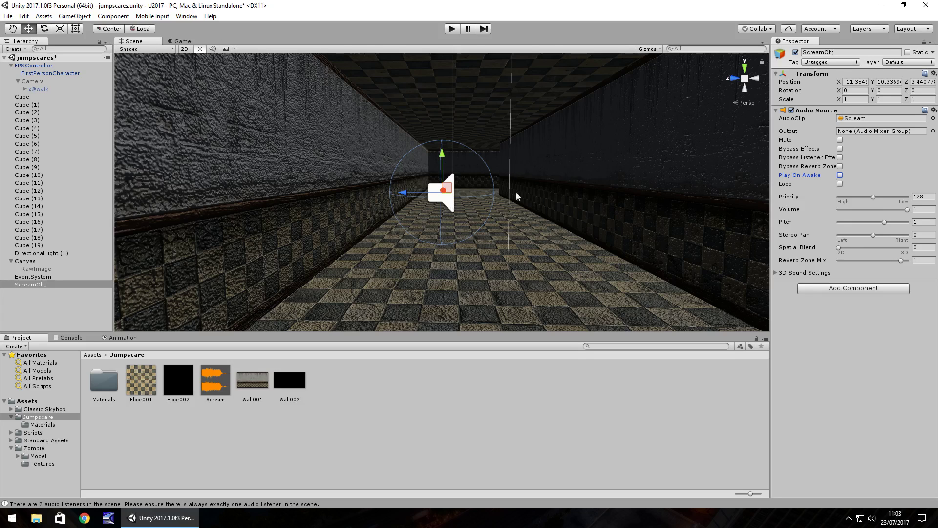
{"action": "left_click_drag", "start_coordinate": [529, 195], "coordinate": [411, 272], "text": "alt"}
{"action": "left_click_drag", "start_coordinate": [541, 207], "coordinate": [475, 198], "text": "alt"}
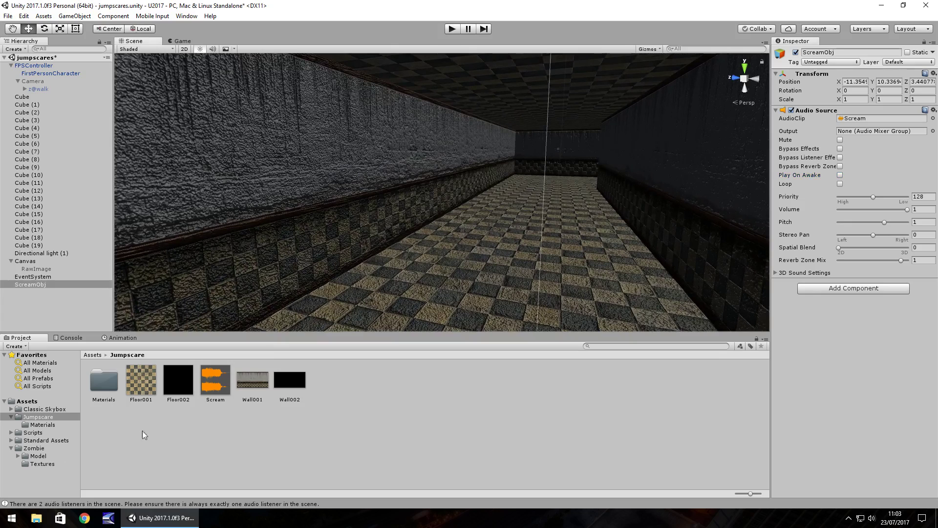
Step: Create a new C# script asset named JumpTrigger in the Jumpscare folder
{"action": "right_click", "coordinate": [365, 379]}
{"action": "mouse_move", "coordinate": [426, 202]}
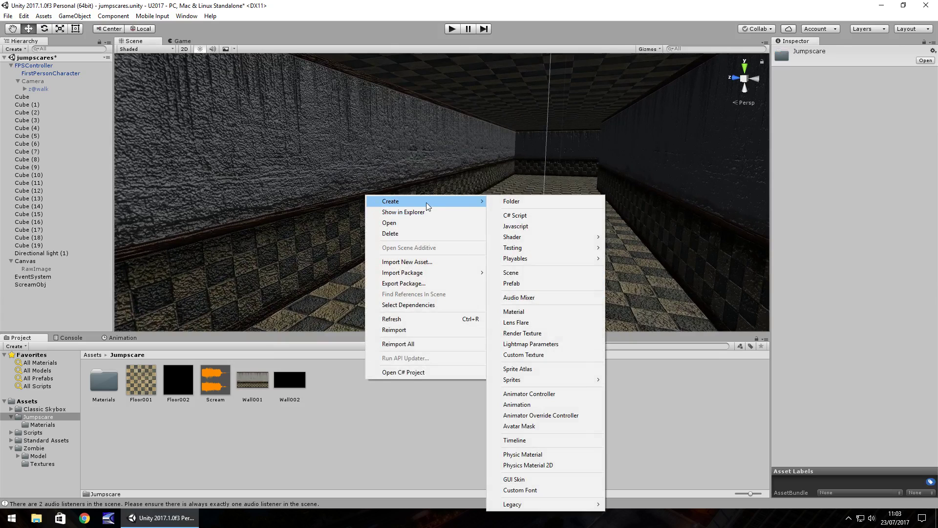
{"action": "left_click", "coordinate": [529, 216]}
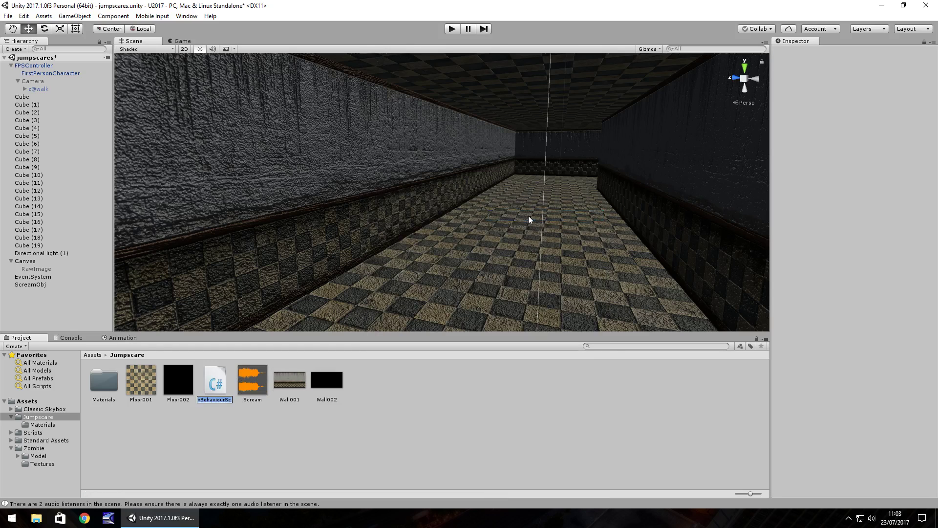
{"action": "type", "text": "JumpTrigger"}
{"action": "key", "text": "Return"}
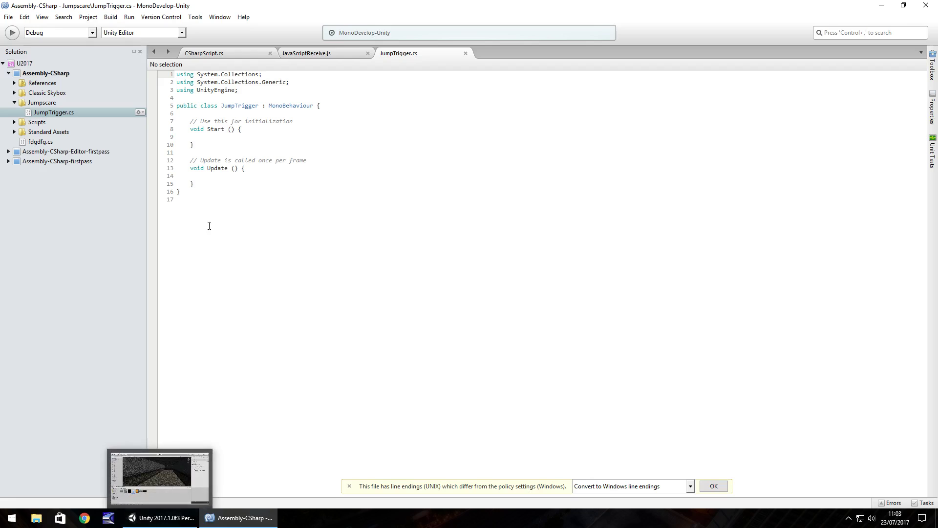
Step: Delete Start and Update, then declare public AudioSource Scream and GameObjects ThePlayer, JumpCam, FlashImg
{"action": "left_click_drag", "start_coordinate": [214, 184], "coordinate": [162, 120]}
{"action": "key", "text": "Delete"}
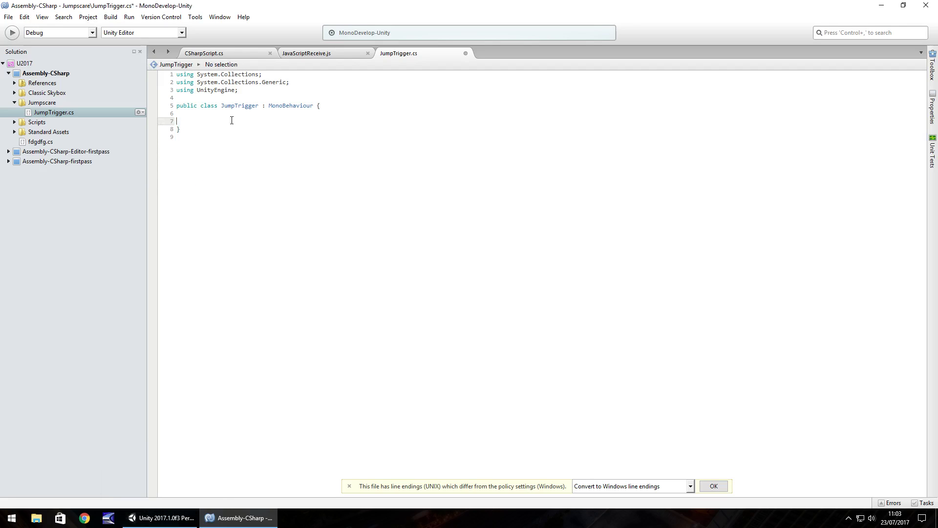
{"action": "type", "text": "public AudioSource Scream;"}
{"action": "key", "text": "Return"}
{"action": "type", "text": "public "}
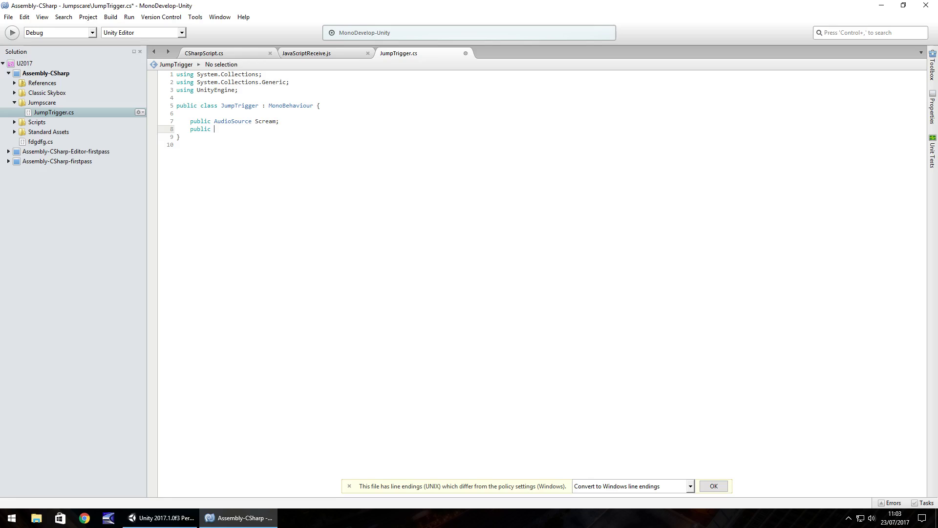
{"action": "type", "text": "GameObje"}
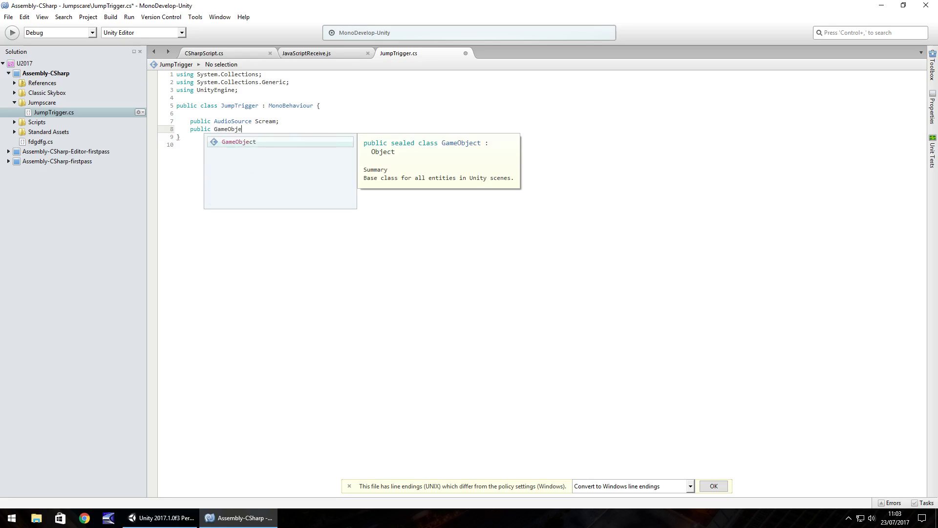
{"action": "type", "text": "ct ThePla"}
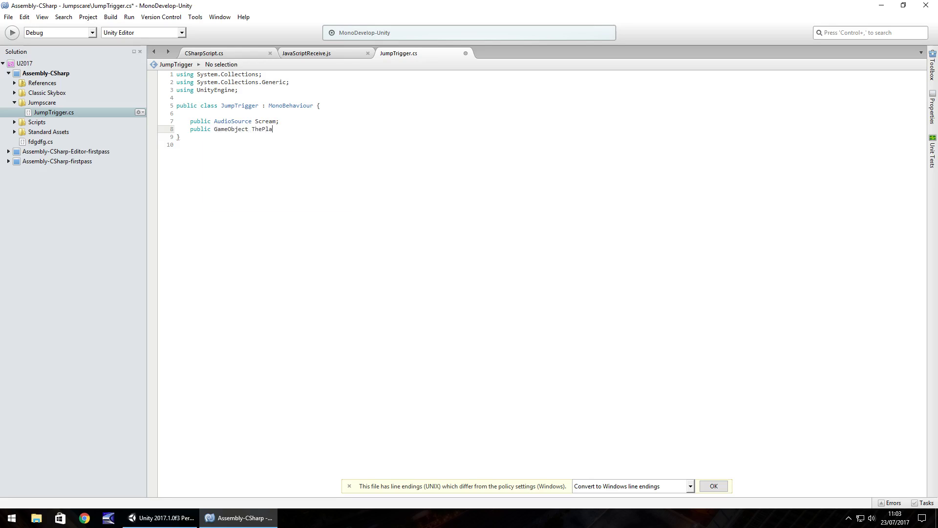
{"action": "type", "text": "yer;"}
{"action": "key", "text": "Return"}
{"action": "type", "text": "public GameObject "}
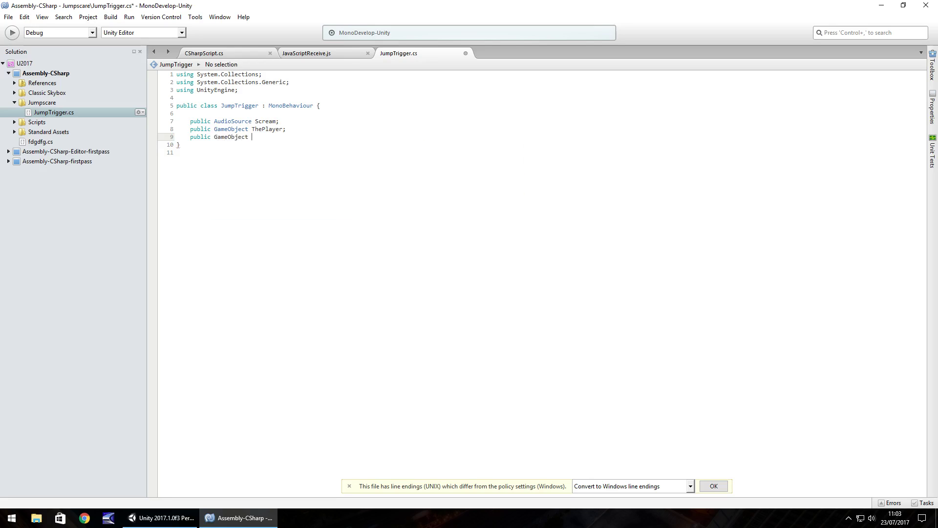
{"action": "type", "text": "JumpCam;"}
{"action": "key", "text": "Return"}
{"action": "type", "text": "public Game"}
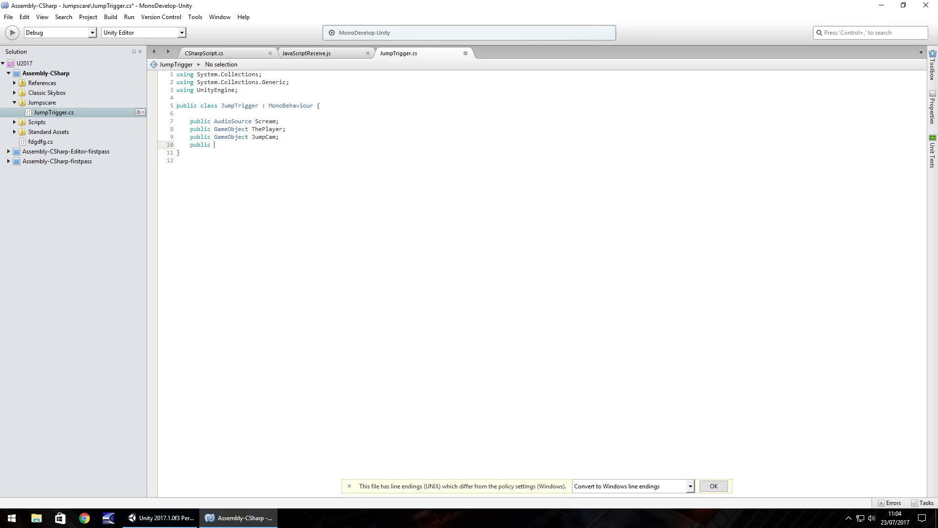
{"action": "type", "text": "Object FlashImg"}
{"action": "key", "text": "Return"}
{"action": "key", "text": "Return"}
Step: Write OnTriggerEnter () calling Scream.Play (), JumpCam/FlashImg SetActive (true) and ThePlayer SetActive (false)
{"action": "type", "text": "void OnTriggerEnter () {"}
{"action": "key", "text": "Return"}
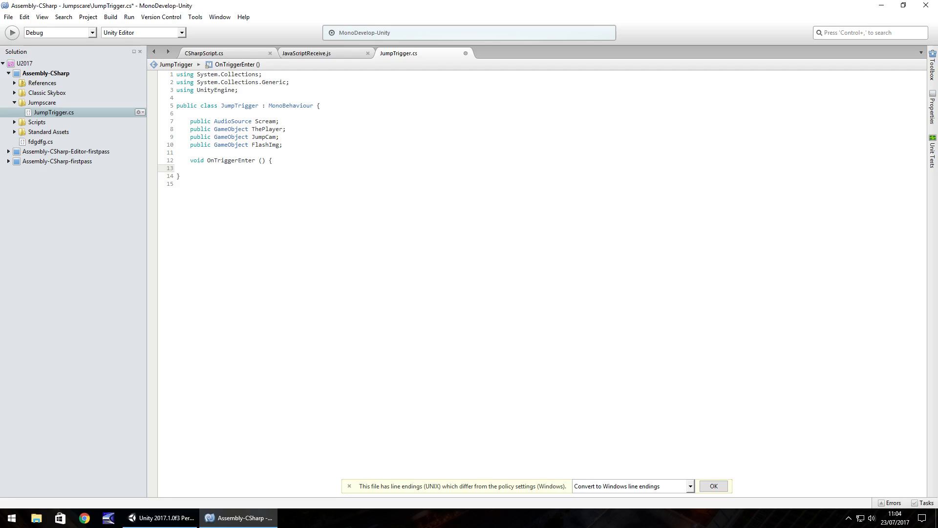
{"action": "type", "text": "Scream."}
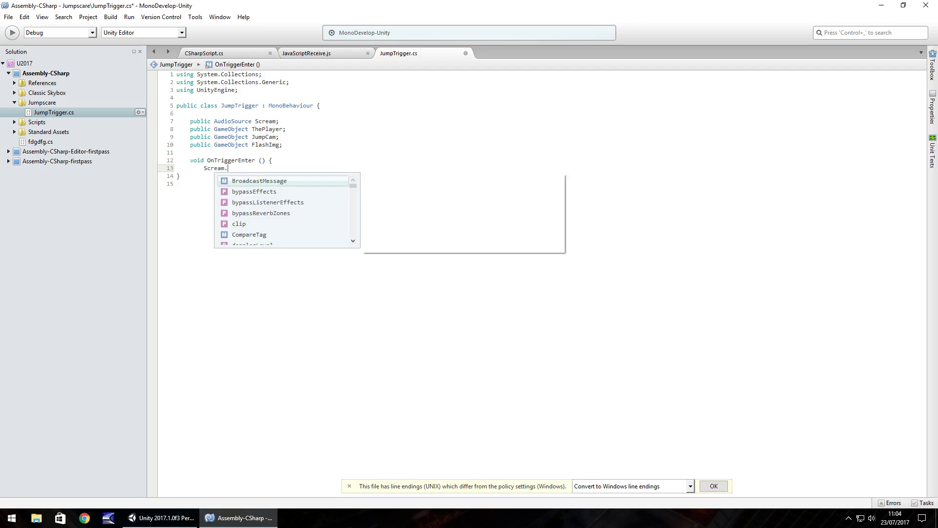
{"action": "type", "text": "Play ();"}
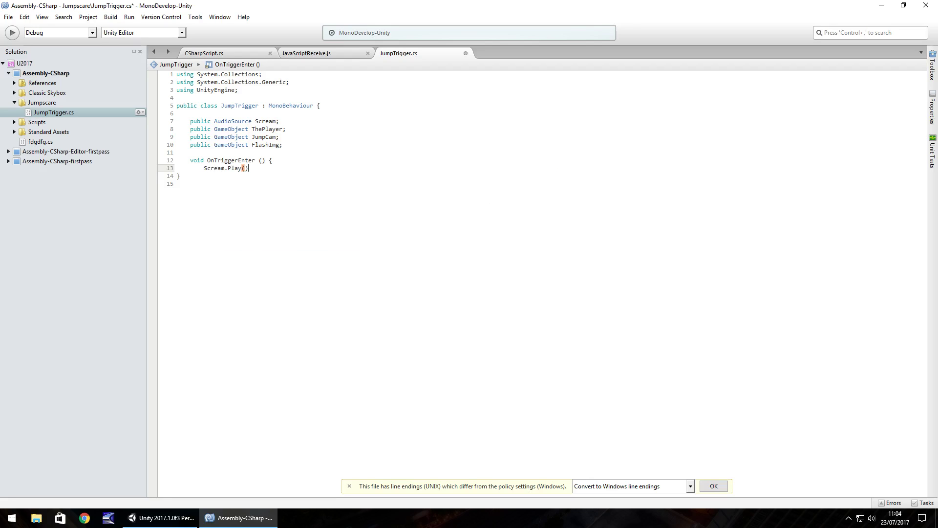
{"action": "key", "text": "Return"}
{"action": "type", "text": "JumpCam"}
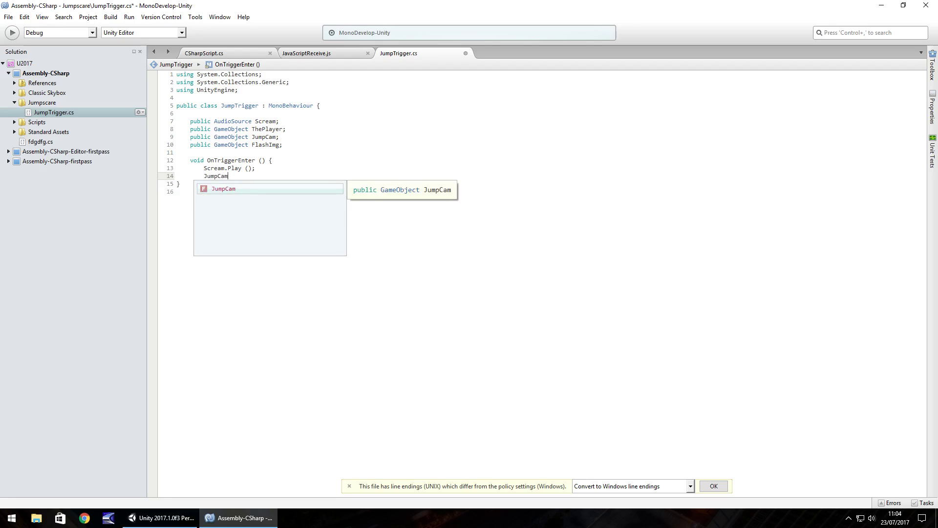
{"action": "type", "text": ".SetActive"}
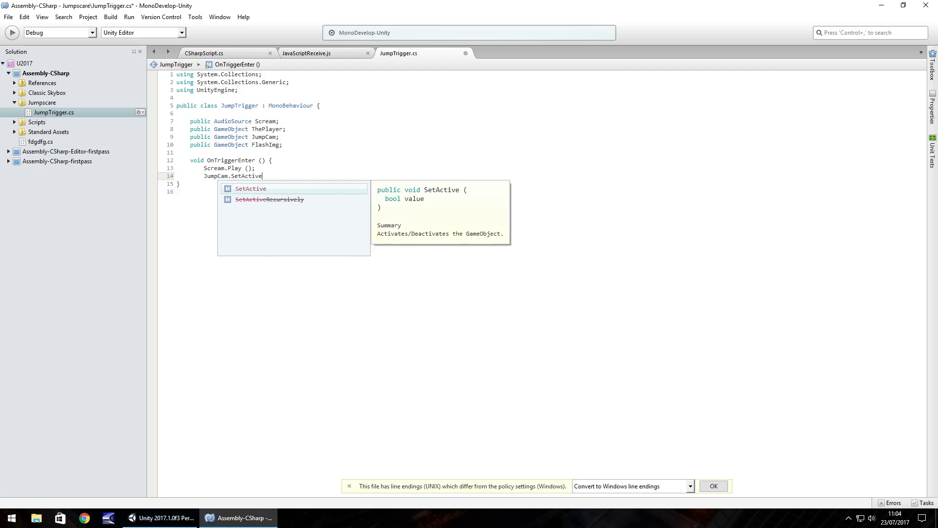
{"action": "type", "text": " (true);"}
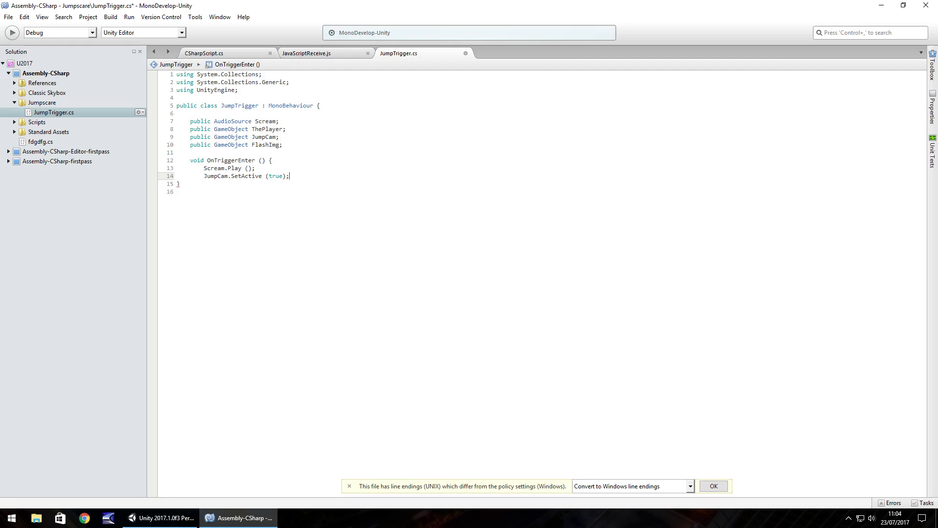
{"action": "key", "text": "Return"}
{"action": "type", "text": "TheP"}
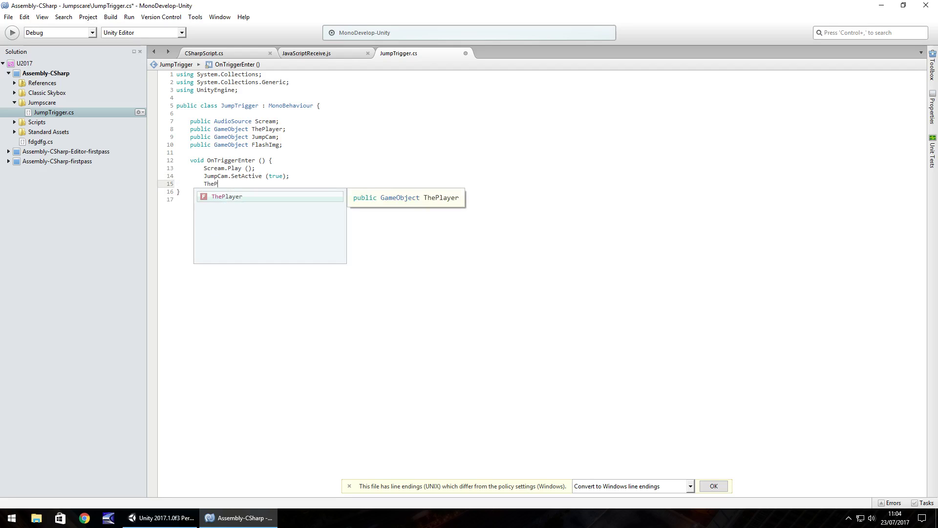
{"action": "type", "text": "layer.SetAct"}
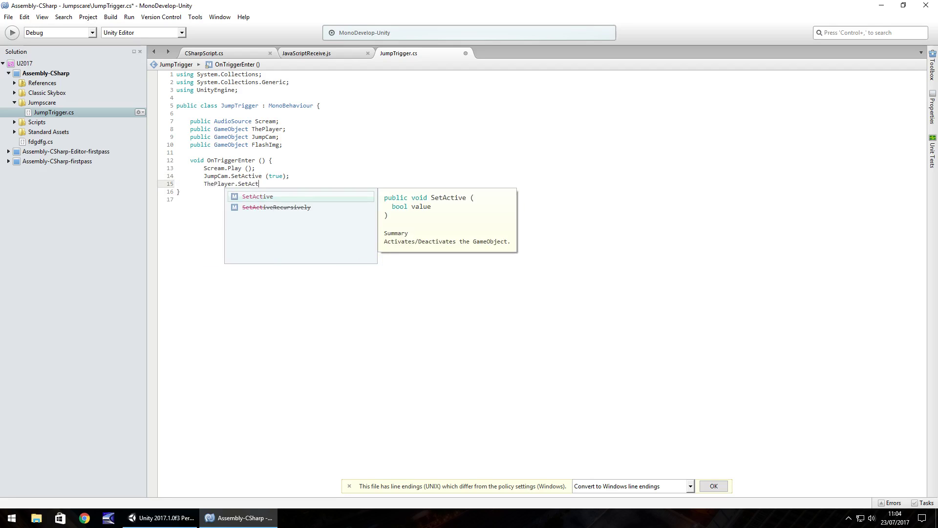
{"action": "type", "text": "ive (false);"}
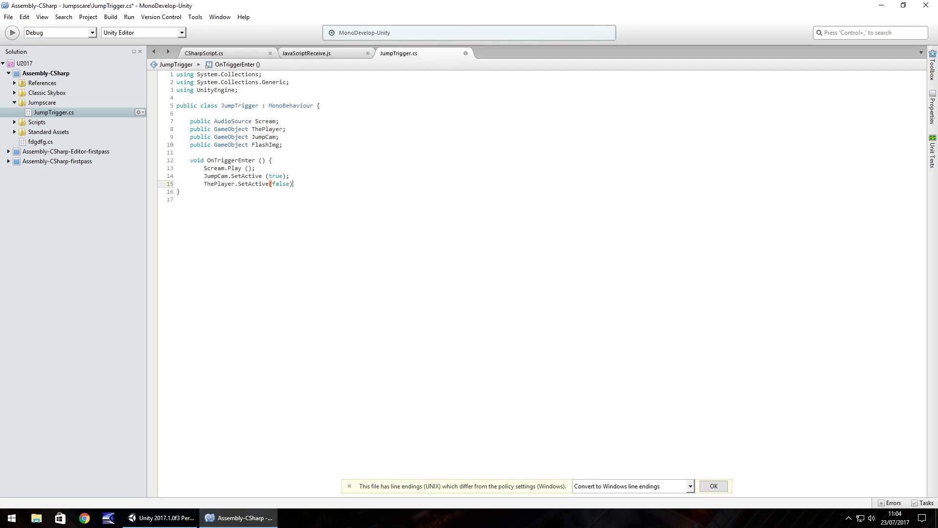
{"action": "key", "text": "Return"}
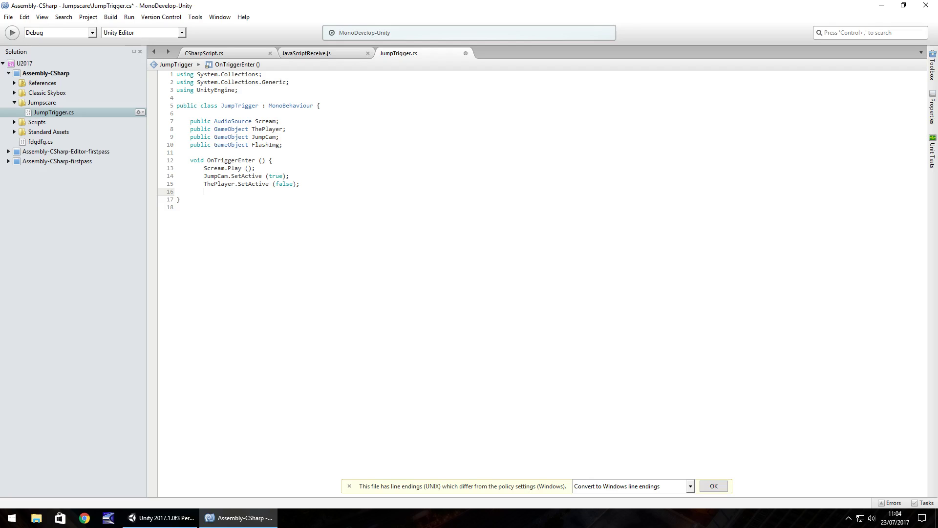
{"action": "type", "text": "Flash"}
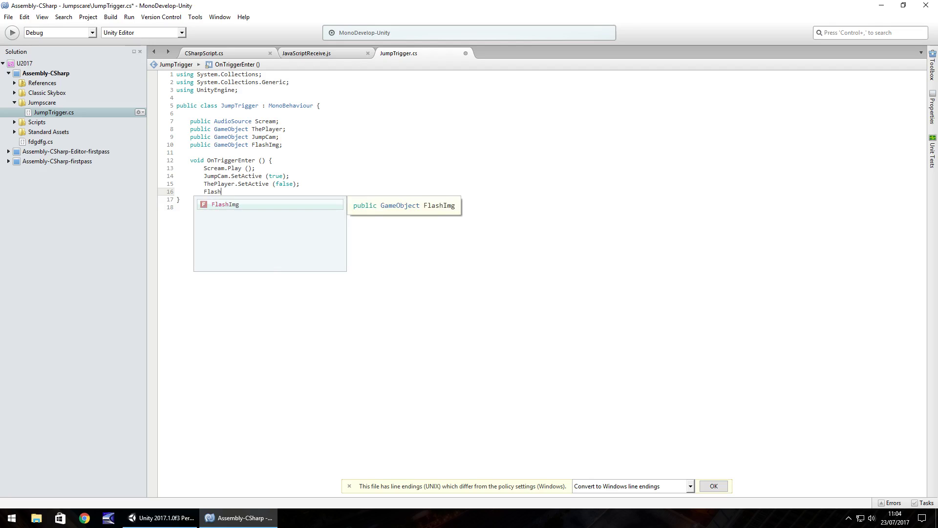
{"action": "type", "text": "Img.Set"}
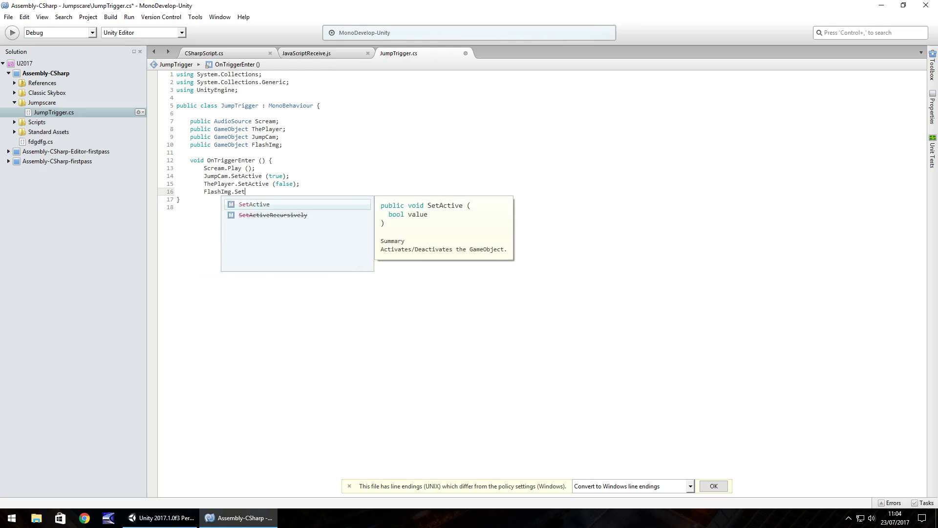
{"action": "type", "text": "Active (true);"}
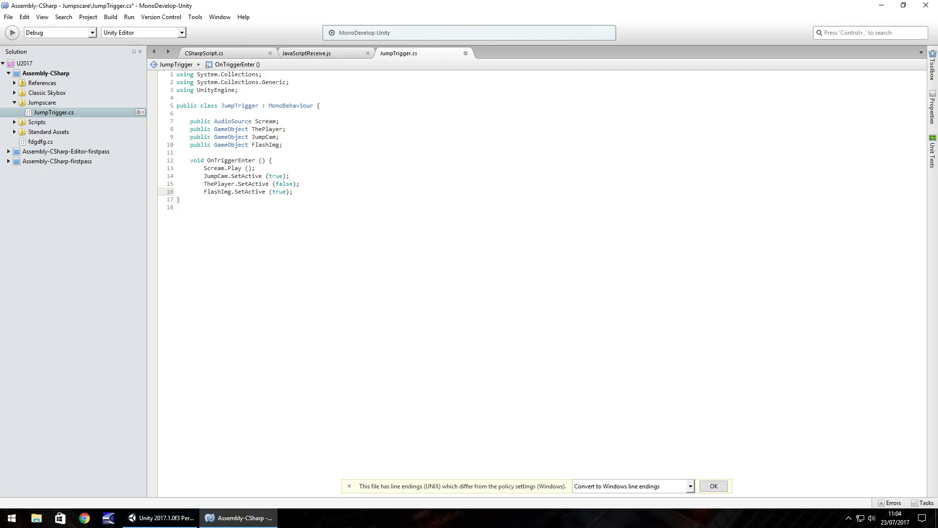
Step: Close OnTriggerEnter and add an empty IEnumerator EndJump() method below it
{"action": "key", "text": "Return"}
{"action": "type", "text": "}"}
{"action": "key", "text": "Return"}
{"action": "key", "text": "Return"}
{"action": "key", "text": "Return"}
{"action": "type", "text": "IEn"}
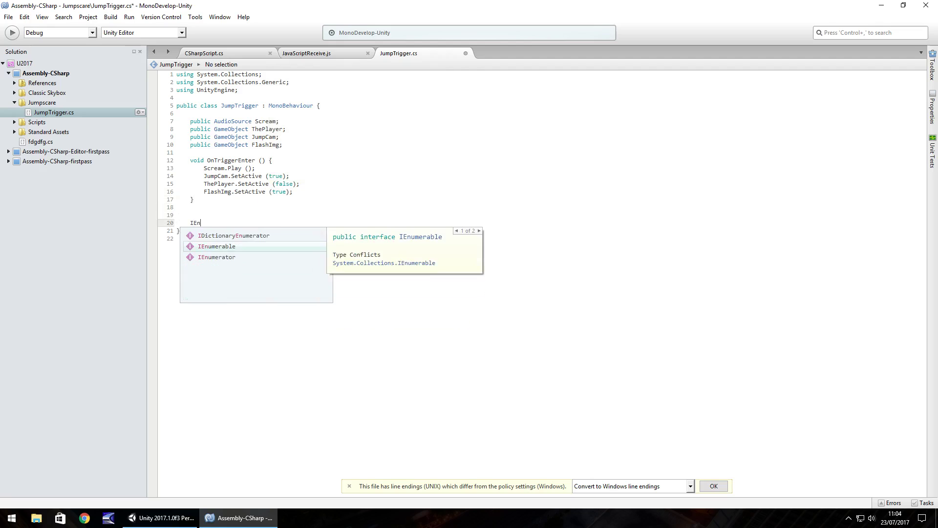
{"action": "type", "text": "umerator "}
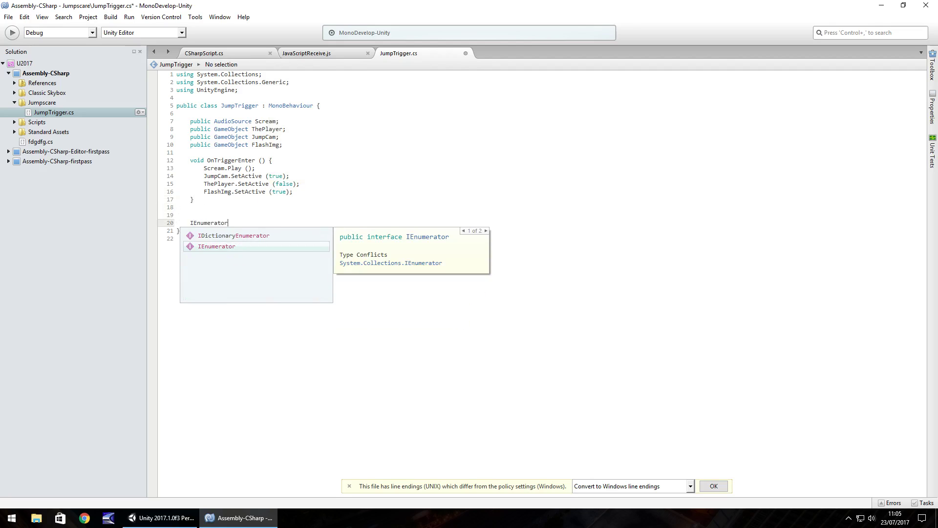
{"action": "type", "text": "End"}
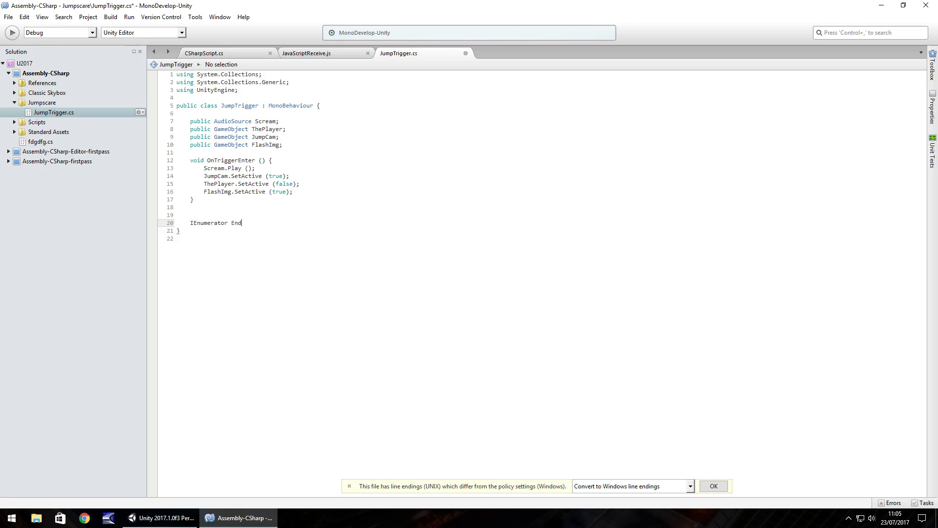
{"action": "type", "text": "Jump() {"}
{"action": "key", "text": "Return"}
{"action": "key", "text": "Return"}
{"action": "type", "text": "}"}
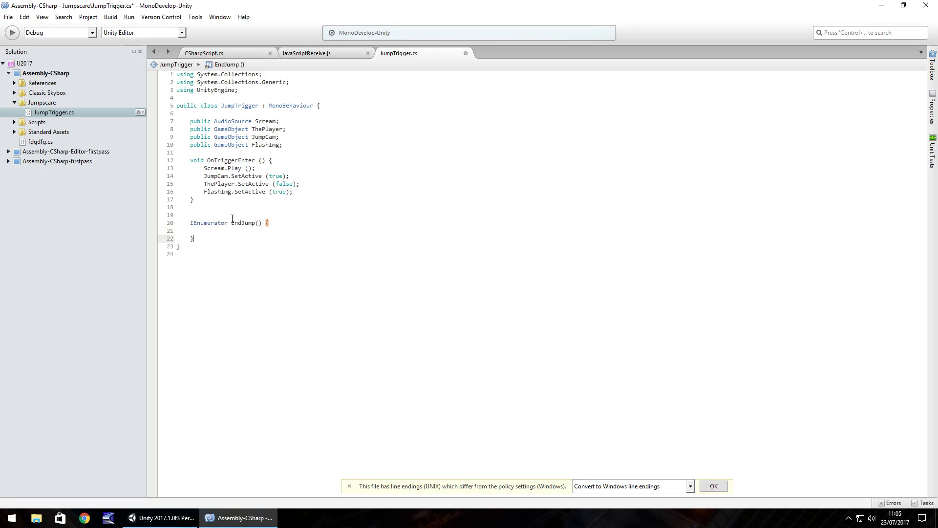
{"action": "key", "text": "Return"}
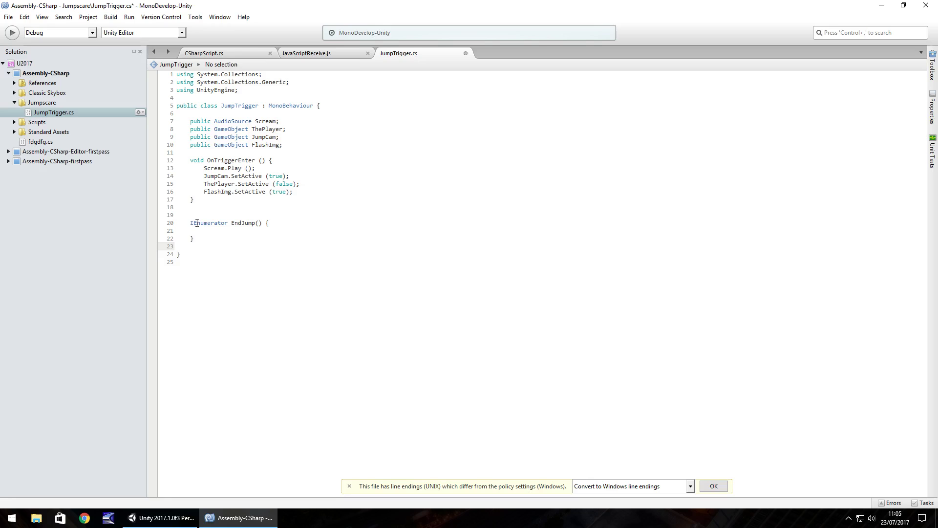
Step: Fill EndJump with WaitForSeconds (2.03f), ThePlayer active, and JumpCam and FlashImg inactive
{"action": "left_click", "coordinate": [225, 231]}
{"action": "type", "text": "yiel"}
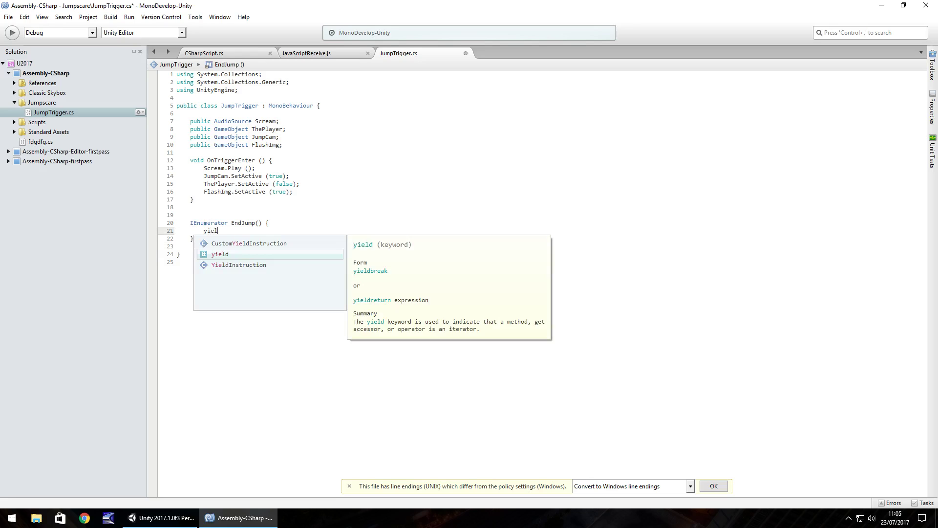
{"action": "type", "text": "d return new"}
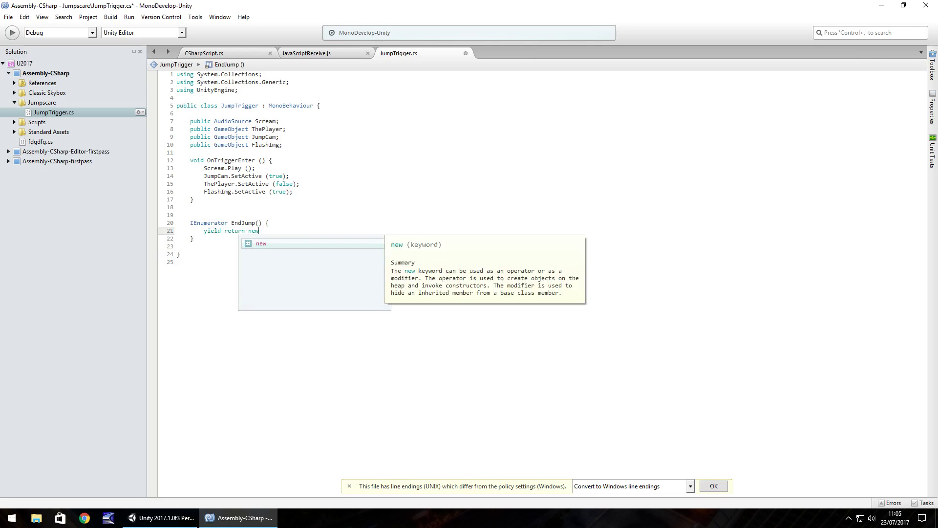
{"action": "type", "text": " WaitForSe"}
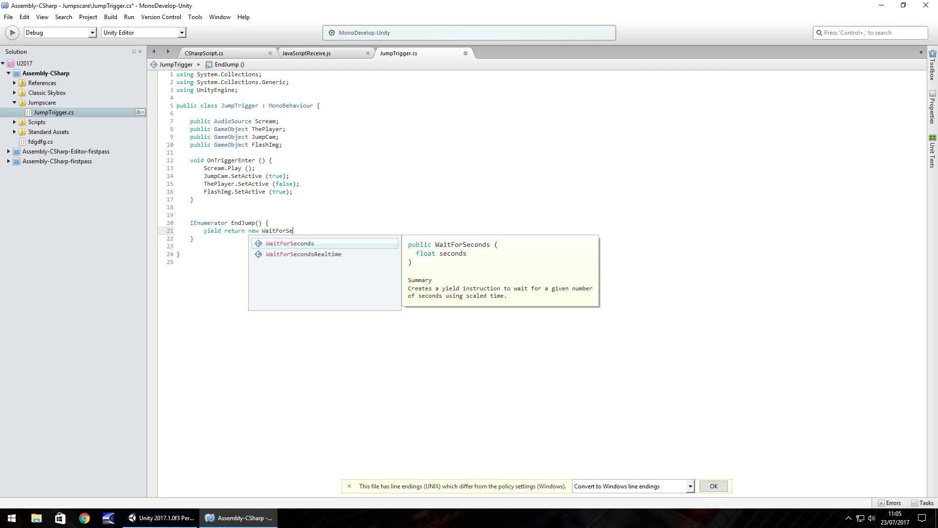
{"action": "type", "text": "conds ("}
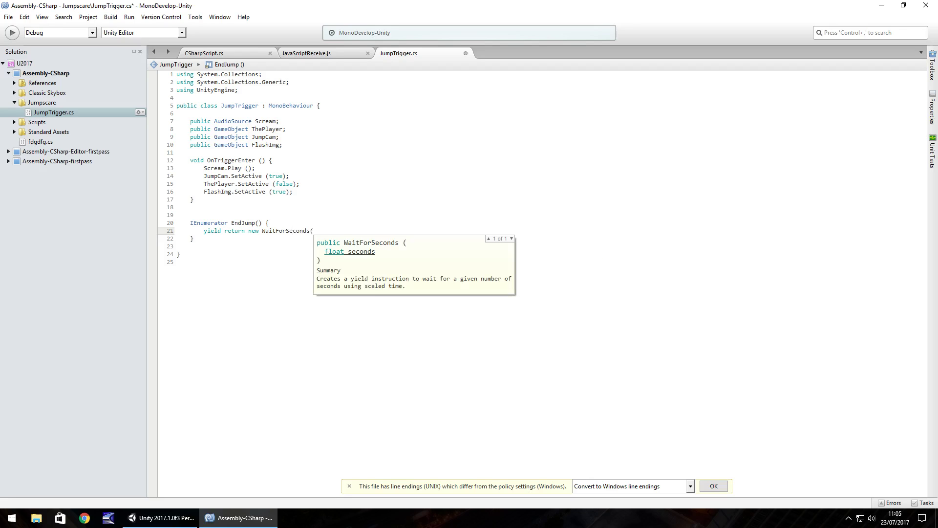
{"action": "type", "text": "2."}
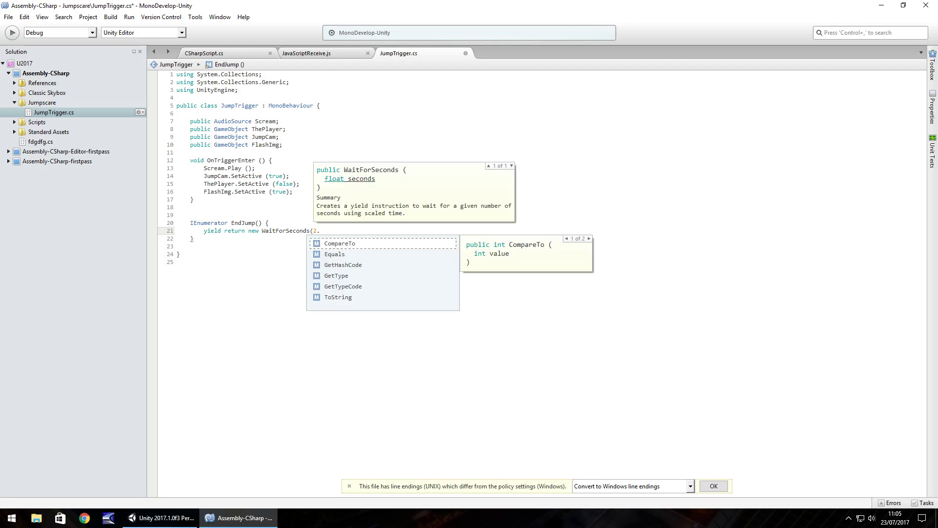
{"action": "type", "text": "0"}
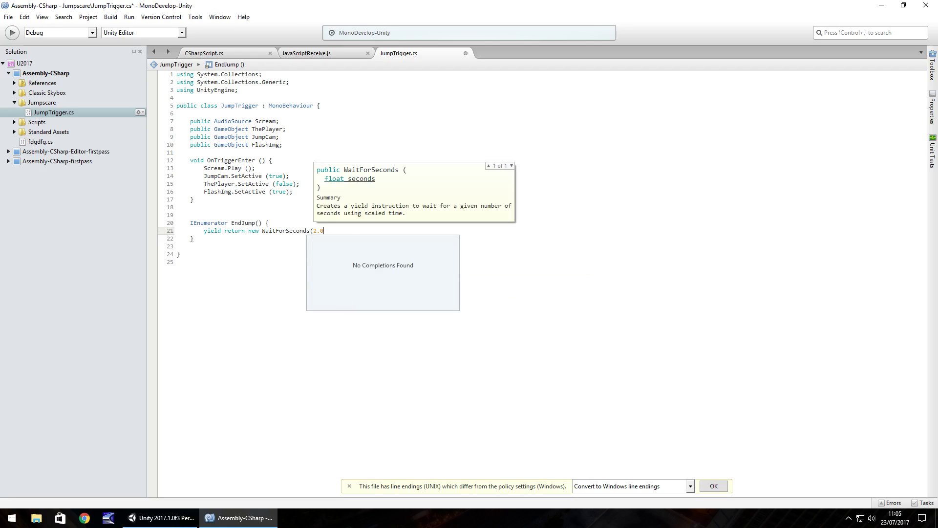
{"action": "type", "text": "3f)"}
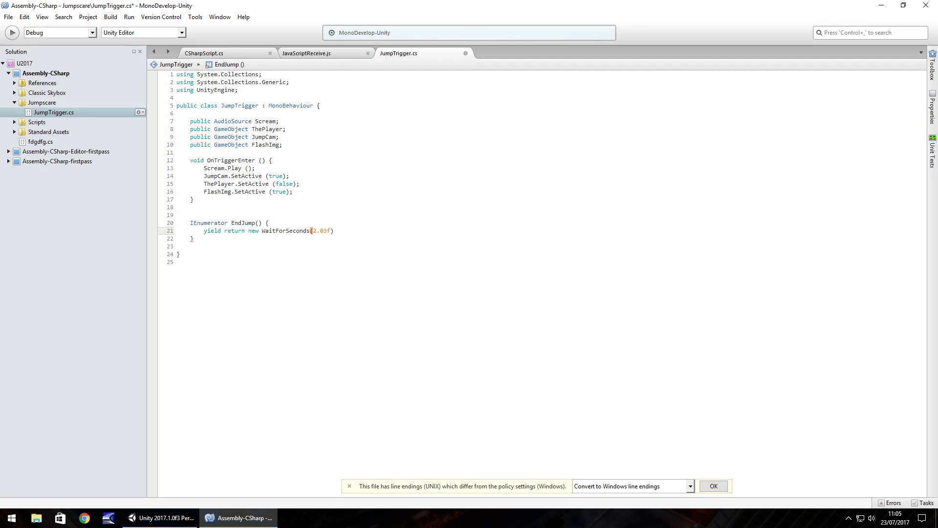
{"action": "type", "text": ";"}
{"action": "key", "text": "Return"}
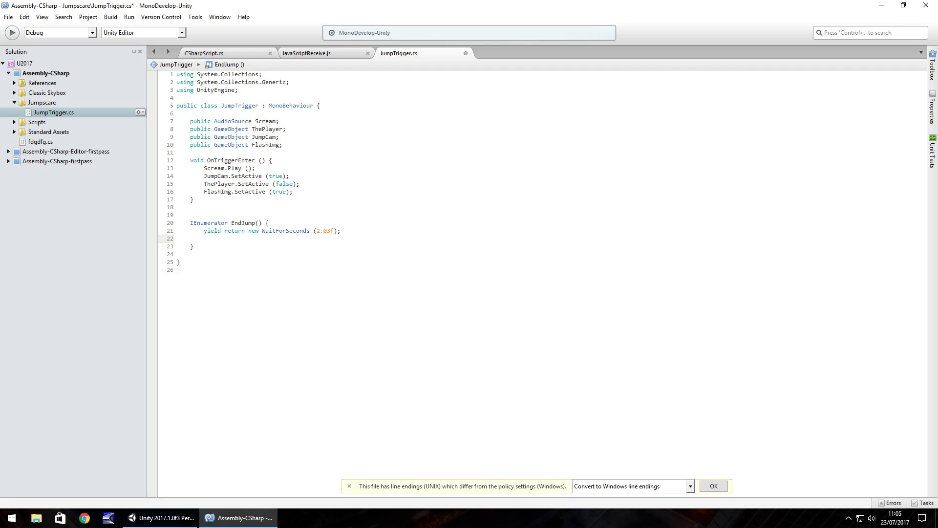
{"action": "type", "text": "ThePlayer"}
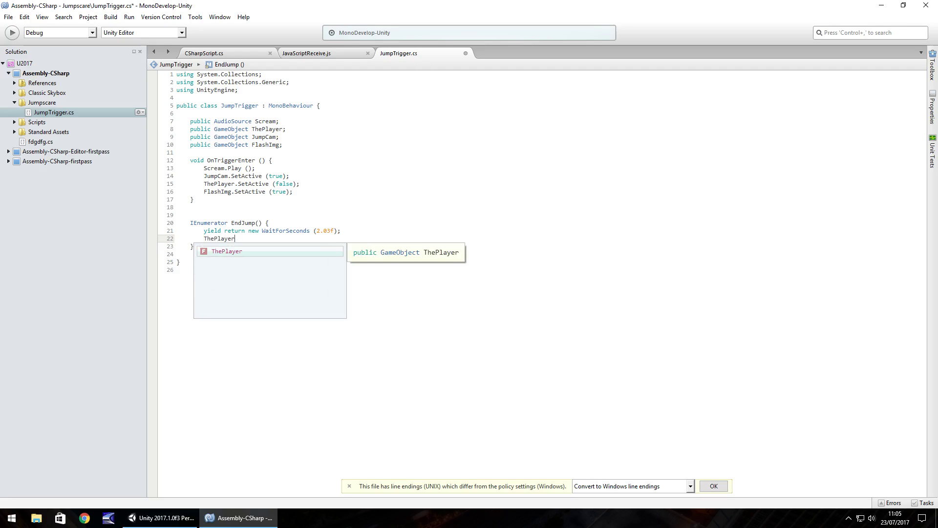
{"action": "type", "text": ".SetAct"}
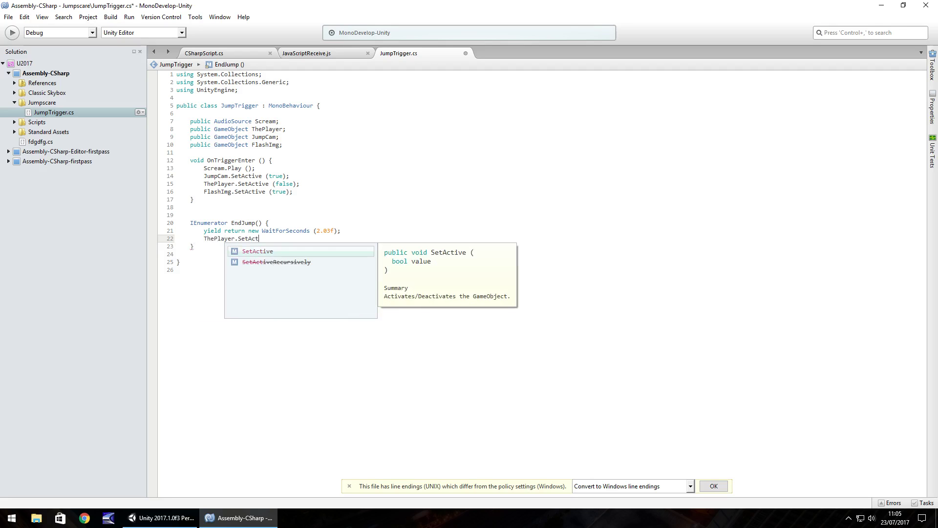
{"action": "type", "text": "ive (true);"}
{"action": "key", "text": "Return"}
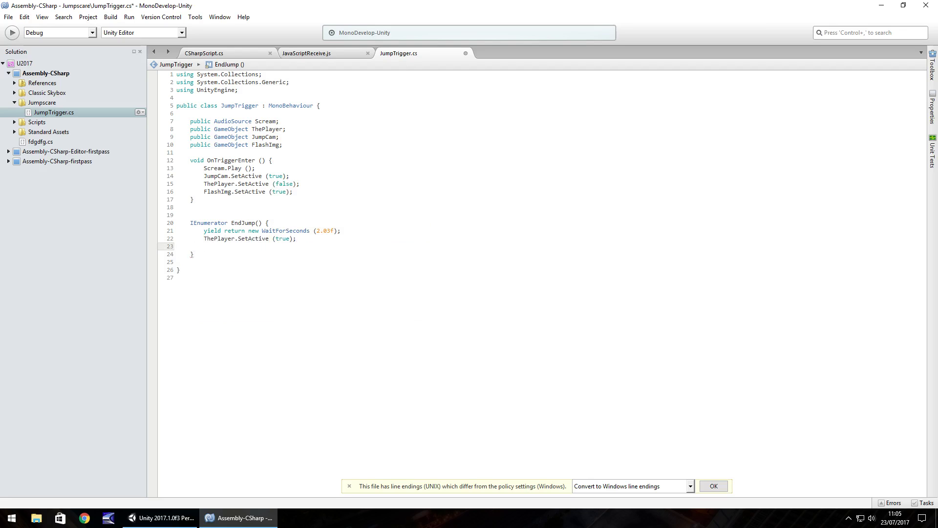
{"action": "type", "text": "JumpCa"}
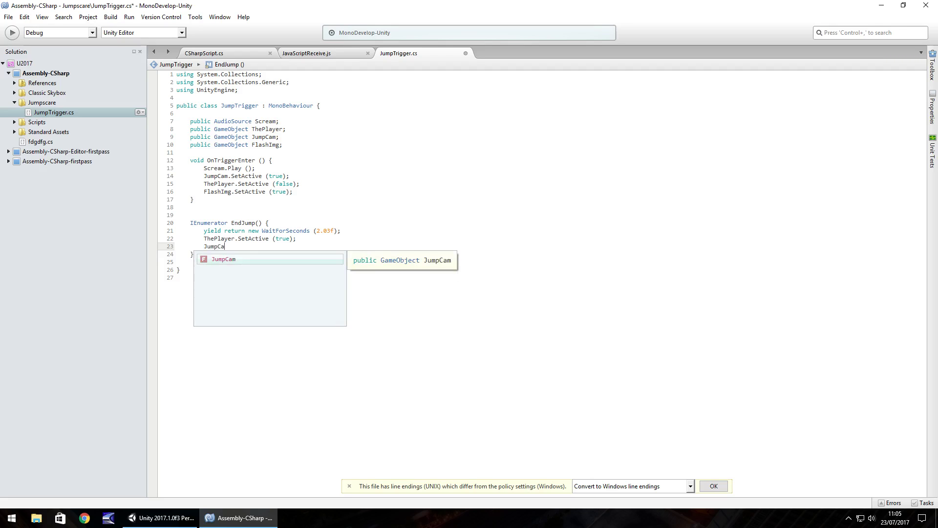
{"action": "type", "text": "m,.SetActive (false);"}
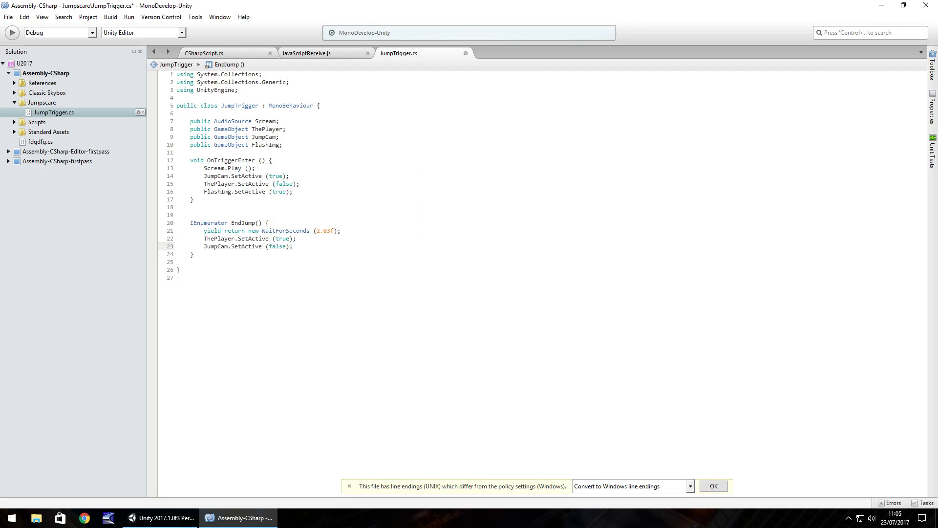
{"action": "key", "text": "Return"}
{"action": "type", "text": "FlashIm"}
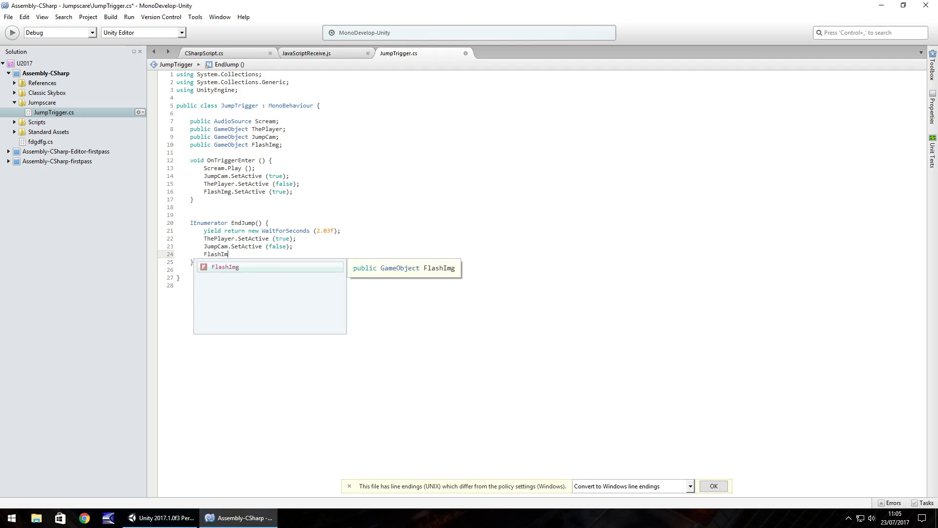
{"action": "type", "text": "g.SetActive ("}
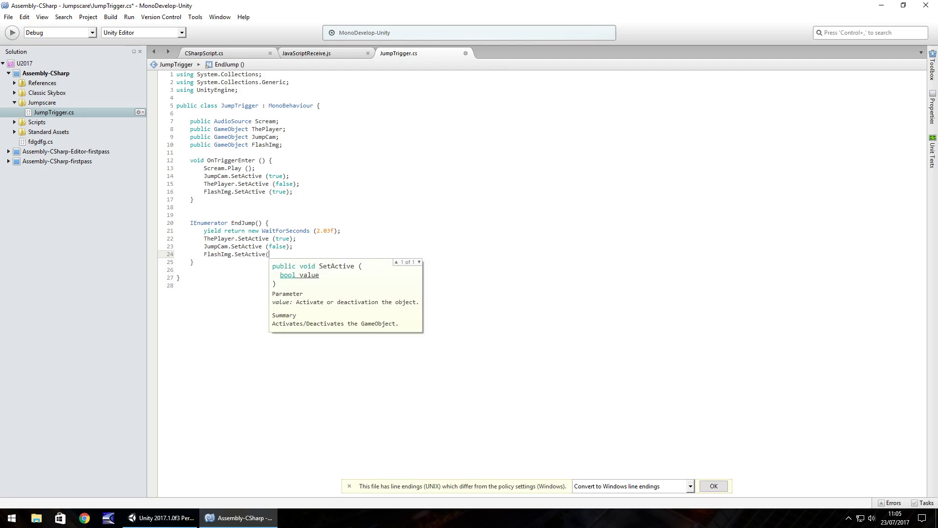
{"action": "type", "text": "false);"}
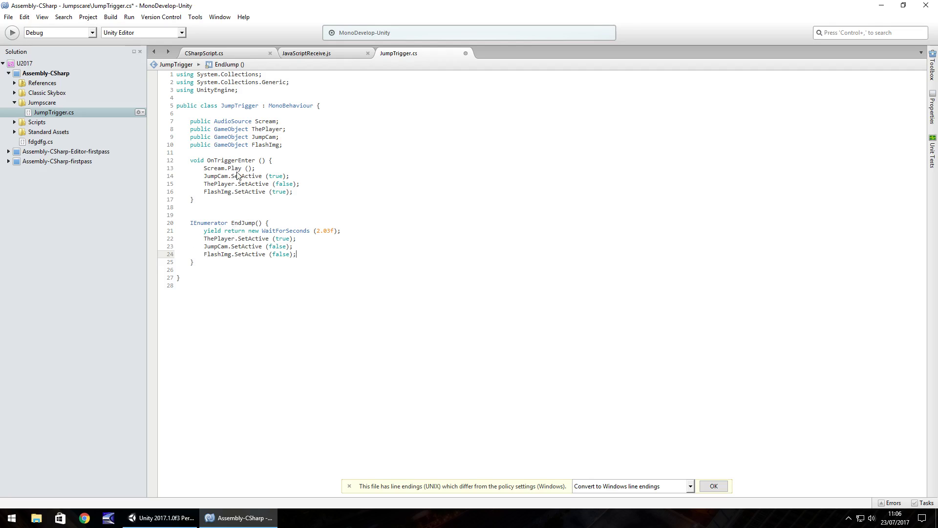
Step: Add StartCoroutine (EndJump ()); to OnTriggerEnter, save the script, and return to Unity
{"action": "left_click", "coordinate": [295, 191]}
{"action": "key", "text": "Return"}
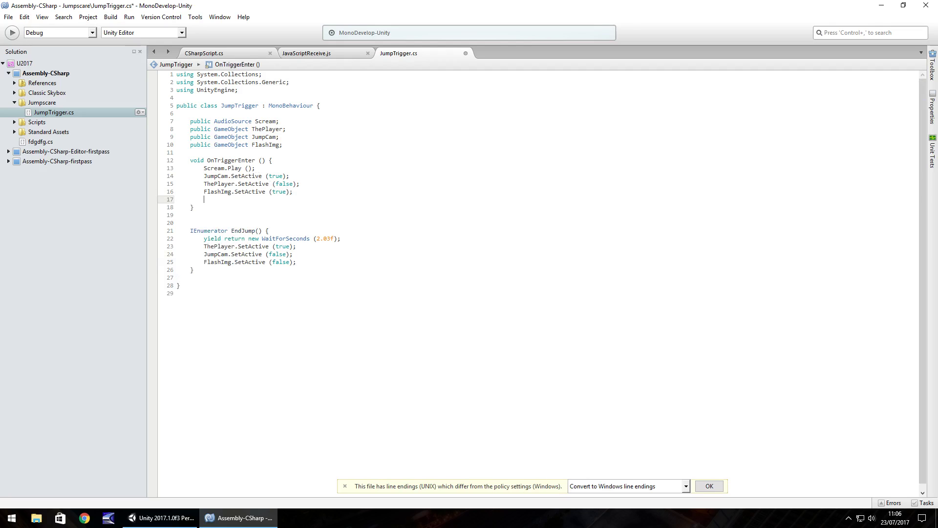
{"action": "type", "text": "Start"}
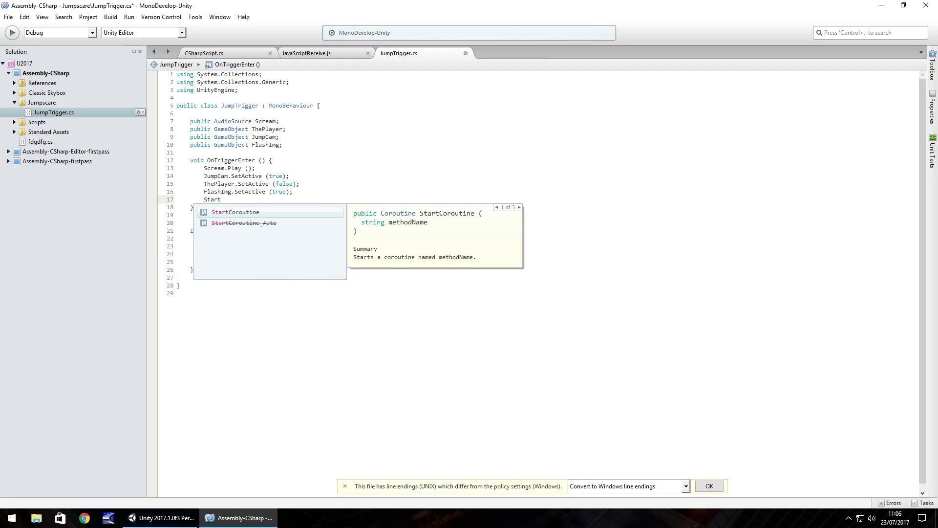
{"action": "double_click", "coordinate": [246, 212]}
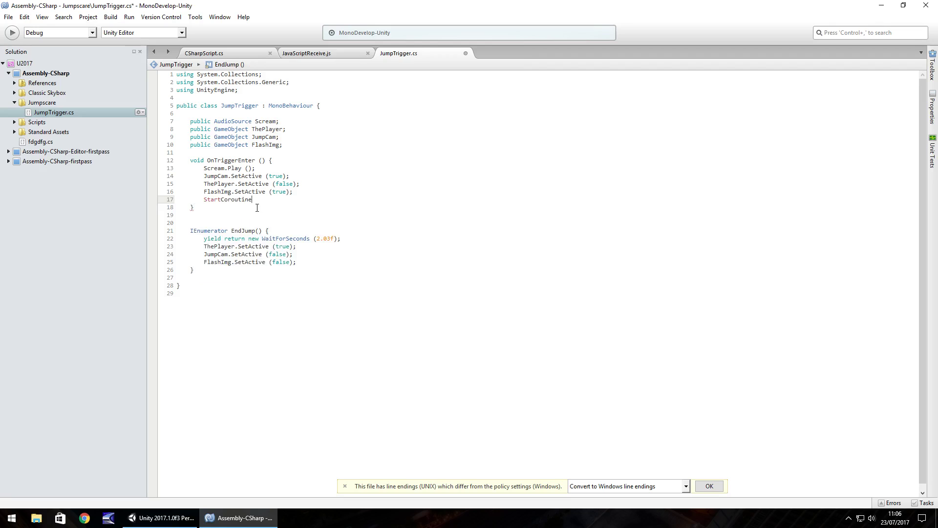
{"action": "type", "text": "(En"}
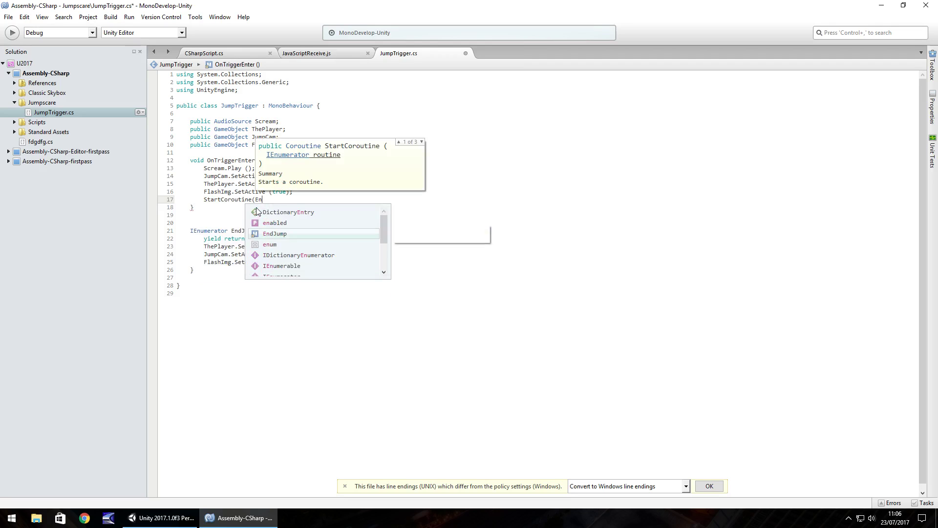
{"action": "type", "text": "dJump ());"}
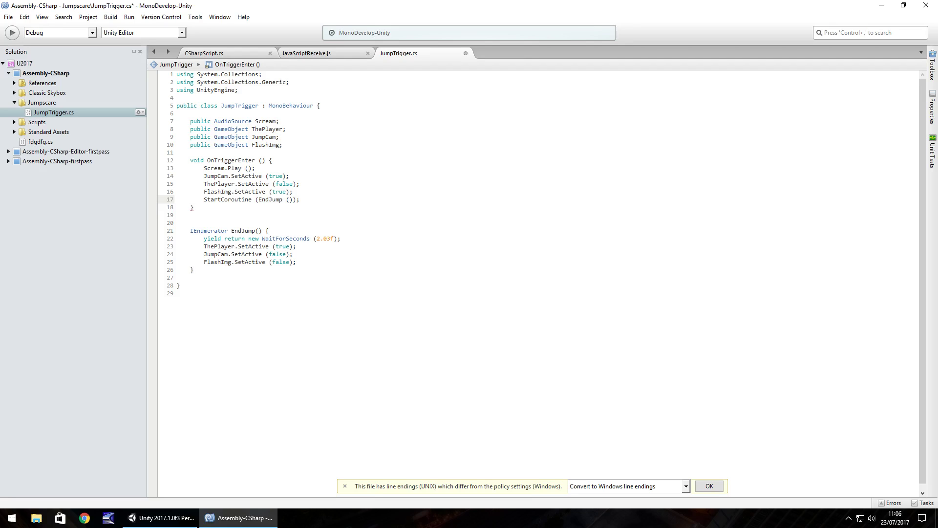
{"action": "key", "text": "ctrl+s"}
{"action": "left_click", "coordinate": [175, 516]}
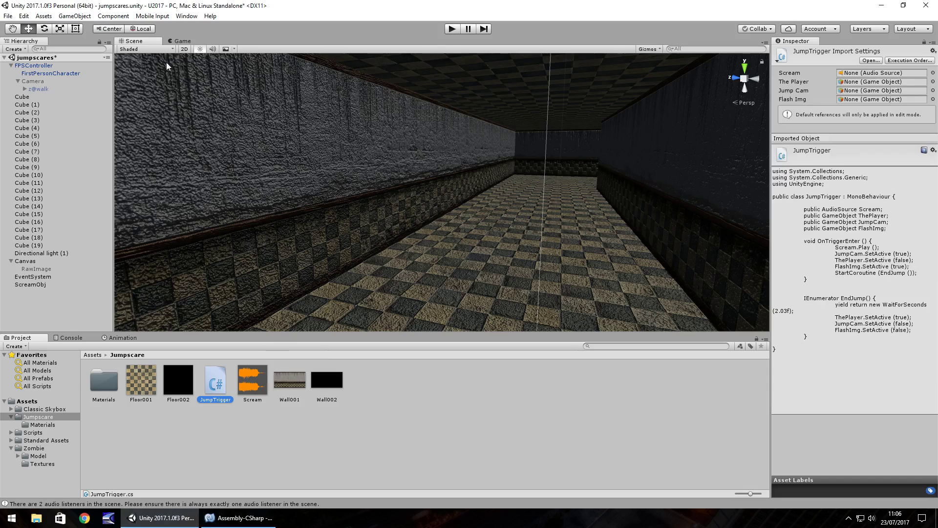
Step: Add a cube in the corridor scaled 20 on Y and Z, with its collider set as trigger
{"action": "left_click", "coordinate": [75, 16]}
{"action": "mouse_move", "coordinate": [110, 50]}
{"action": "left_click", "coordinate": [225, 49]}
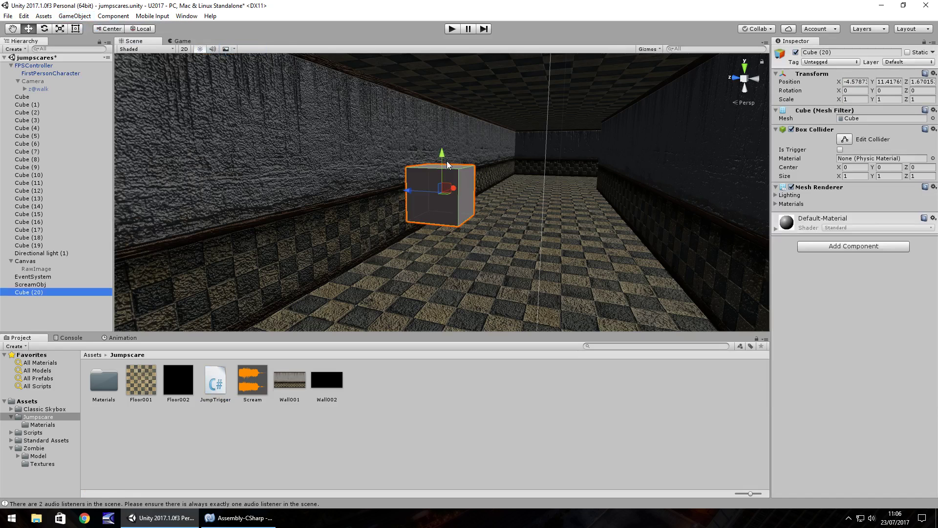
{"action": "left_click_drag", "start_coordinate": [452, 191], "coordinate": [511, 232]}
{"action": "left_click", "coordinate": [865, 101]}
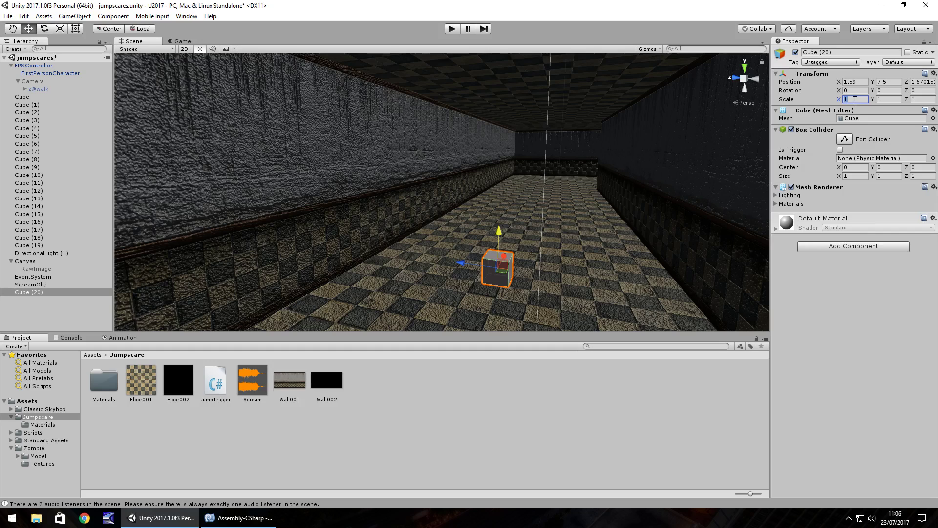
{"action": "key", "text": "Tab"}
{"action": "type", "text": "20"}
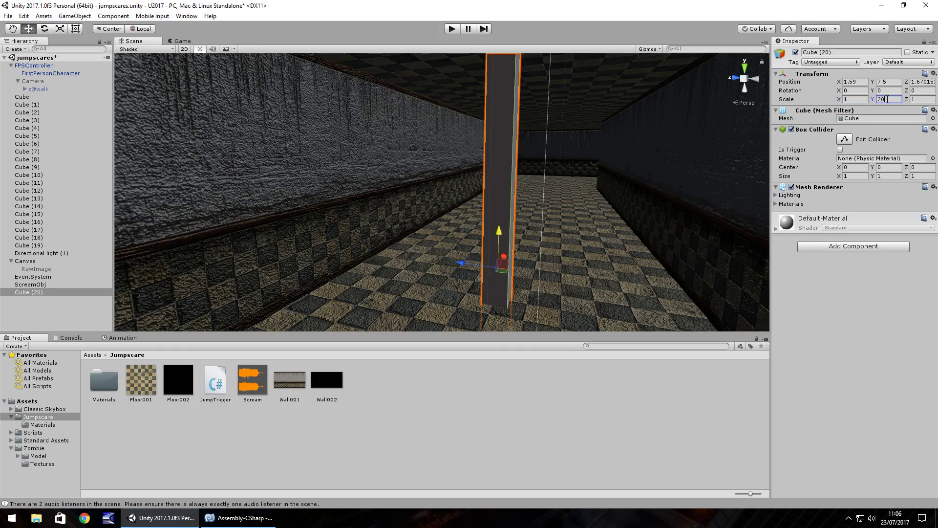
{"action": "key", "text": "Tab"}
{"action": "type", "text": "20"}
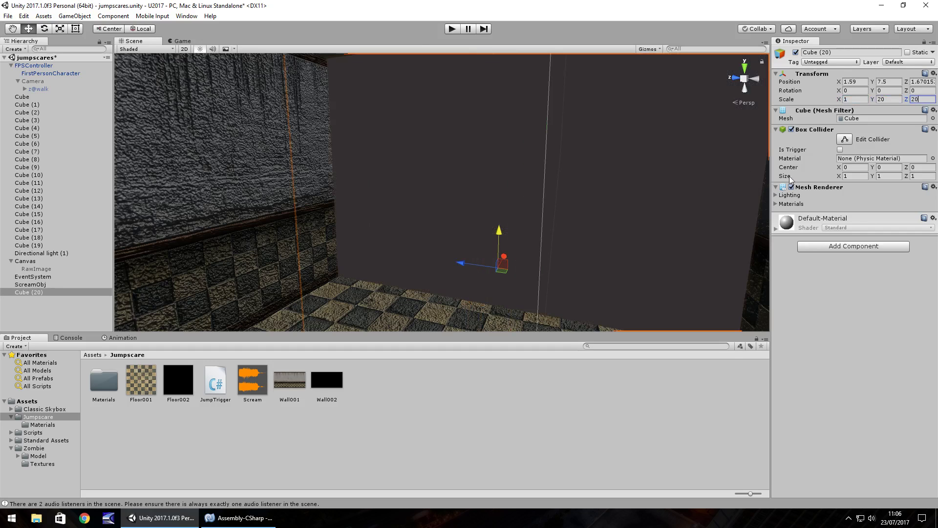
{"action": "left_click", "coordinate": [840, 150]}
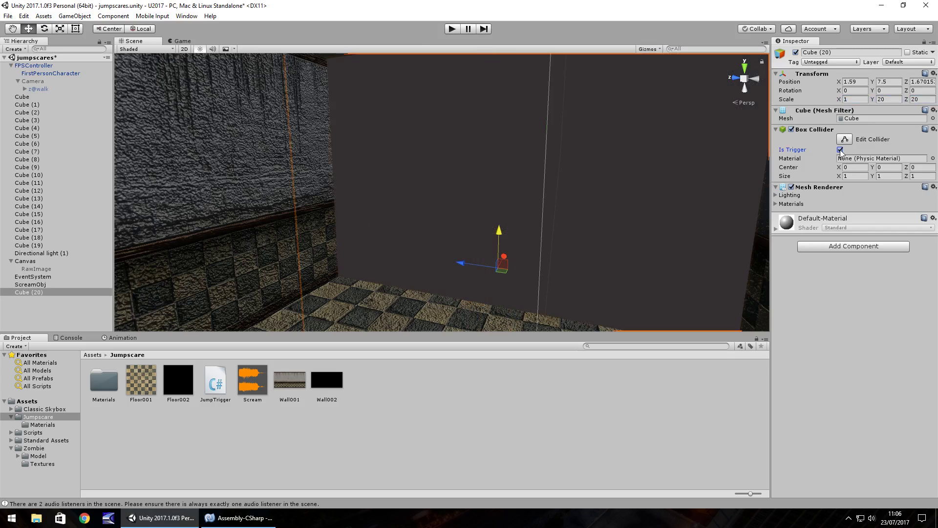
Step: Hide the cube's mesh and attach JumpTrigger with FirstPersonCharacter, Camera and RawImage assigned
{"action": "left_click", "coordinate": [792, 188]}
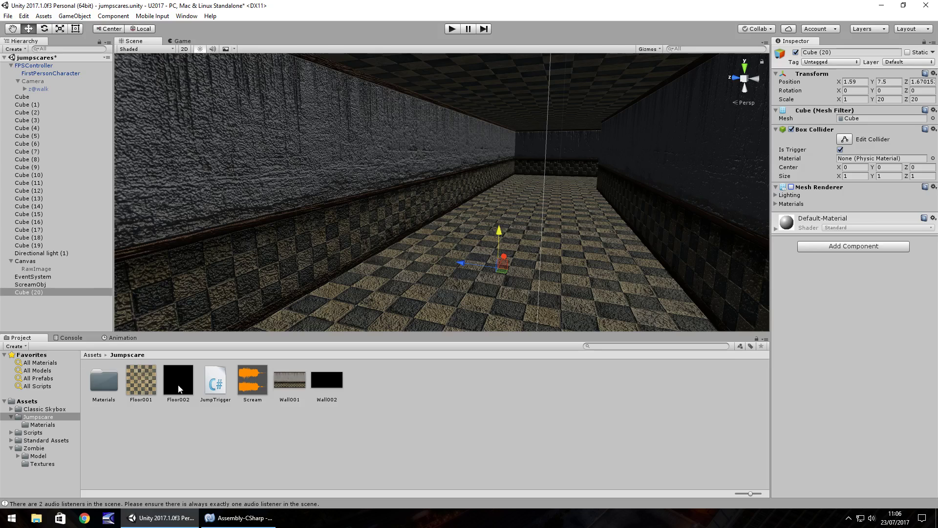
{"action": "left_click_drag", "start_coordinate": [224, 388], "coordinate": [864, 232]}
{"action": "left_click_drag", "start_coordinate": [40, 74], "coordinate": [861, 247]}
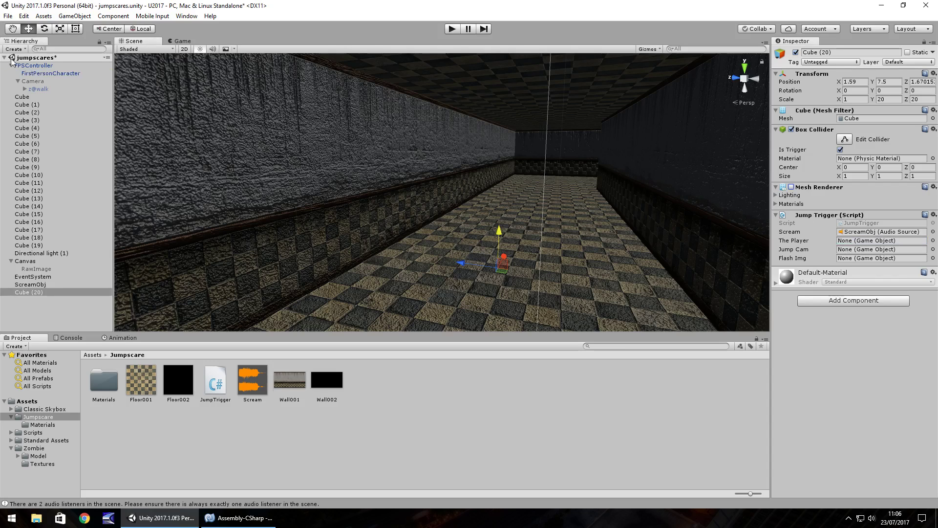
{"action": "left_click_drag", "start_coordinate": [57, 74], "coordinate": [861, 241]}
{"action": "left_click_drag", "start_coordinate": [30, 81], "coordinate": [854, 250]}
{"action": "left_click_drag", "start_coordinate": [25, 268], "coordinate": [883, 258]}
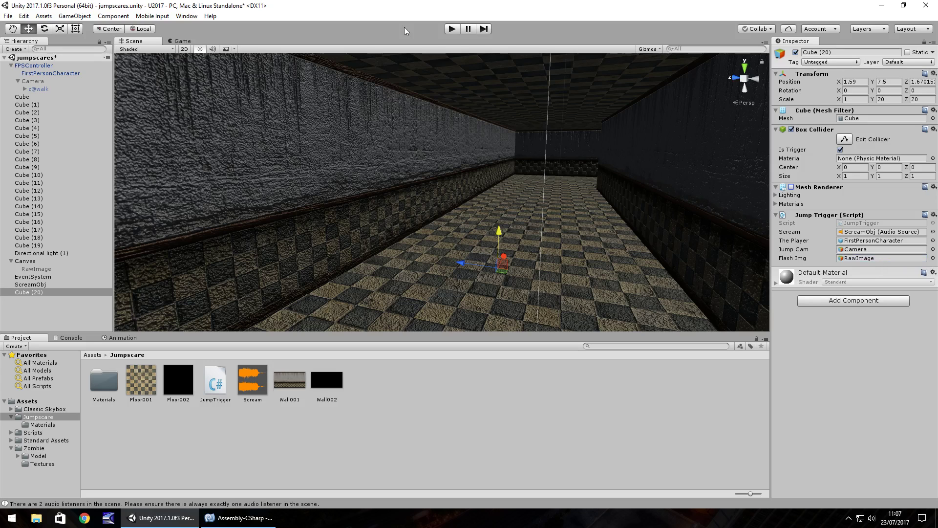
{"action": "left_click", "coordinate": [451, 30]}
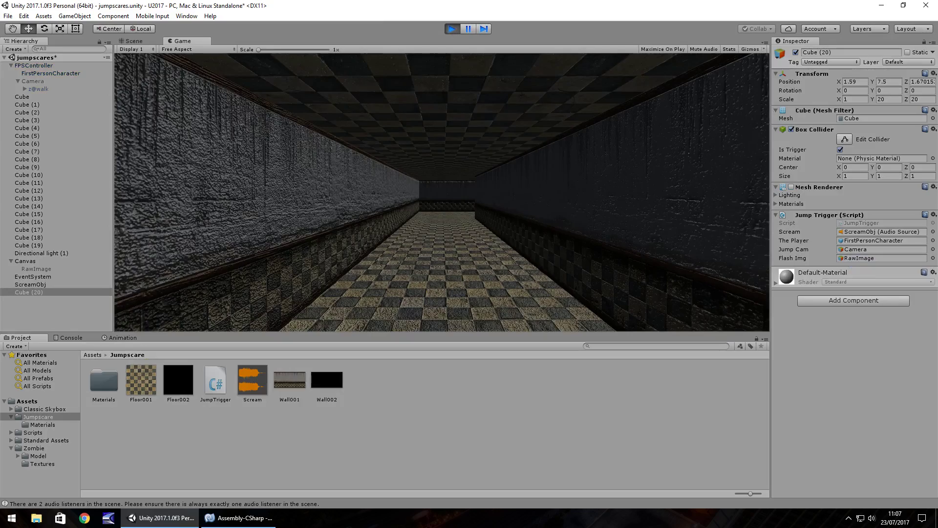
{"action": "key", "text": "w"}
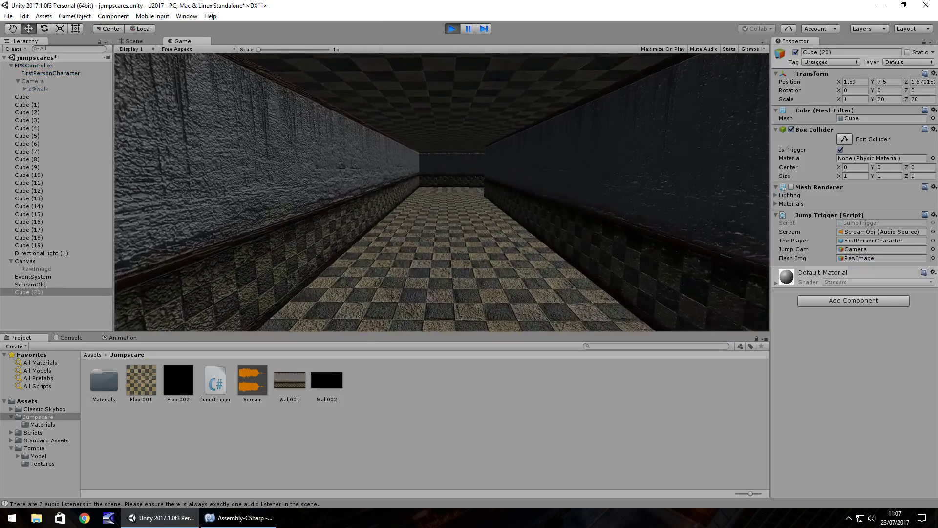
{"action": "key", "text": "w"}
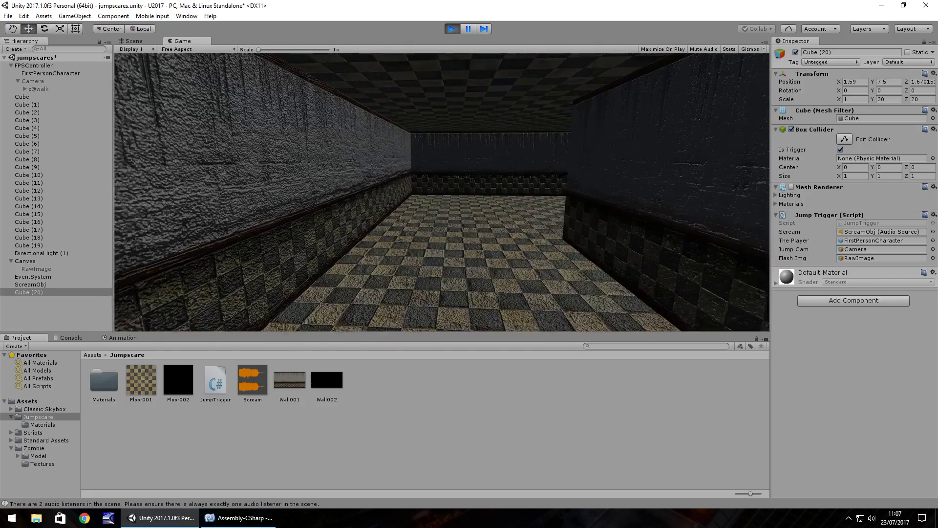
{"action": "key", "text": "ctrl+p"}
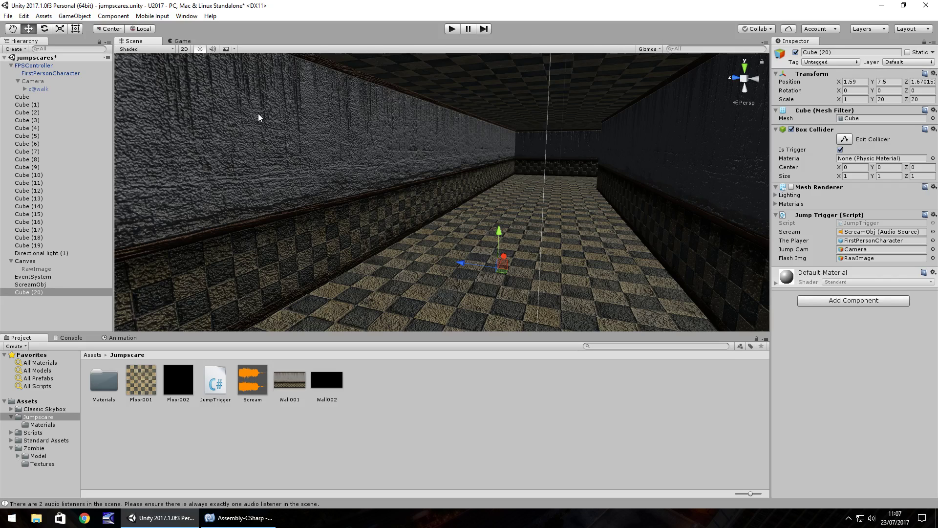
Step: Rename OnTriggerEnter to Start and cut the four scare lines out of it
{"action": "left_click", "coordinate": [239, 517]}
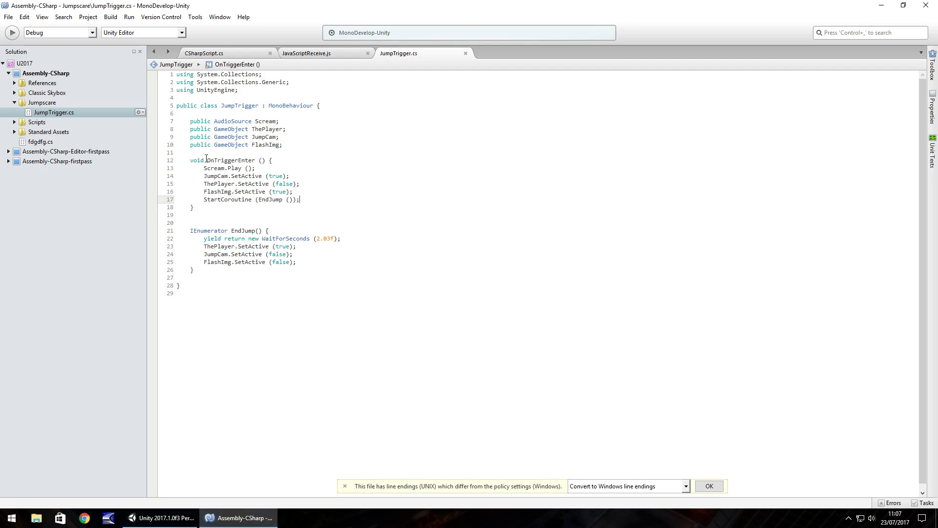
{"action": "left_click_drag", "start_coordinate": [207, 160], "coordinate": [255, 162]}
{"action": "type", "text": "Sta"}
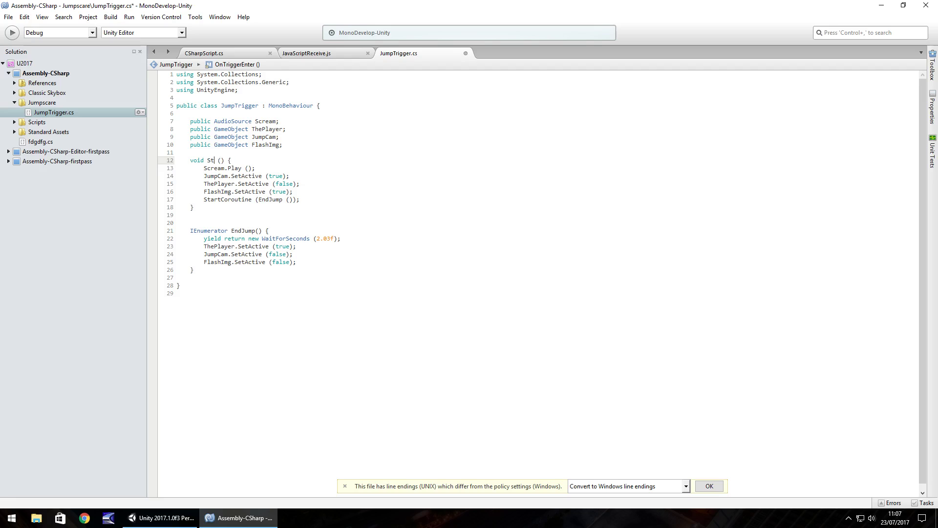
{"action": "type", "text": "rt () {"}
{"action": "key", "text": "Return"}
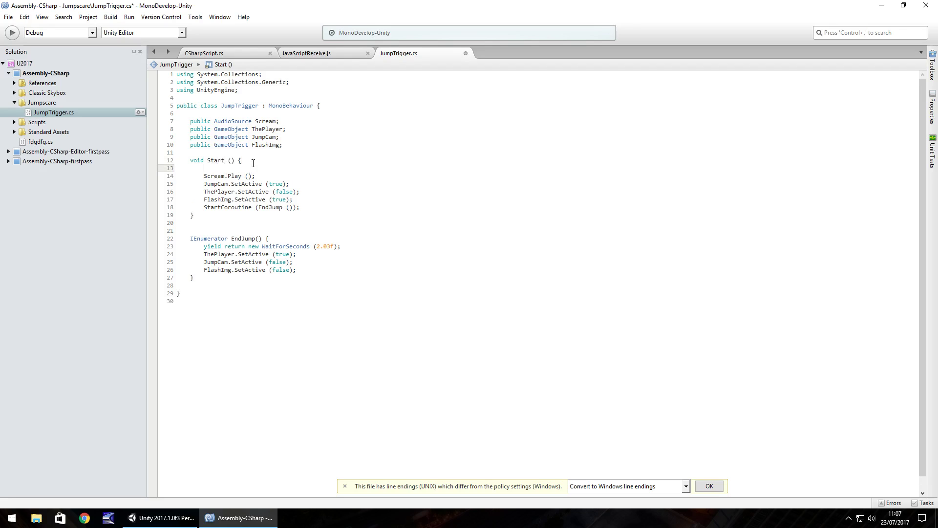
{"action": "left_click_drag", "start_coordinate": [204, 176], "coordinate": [294, 201]}
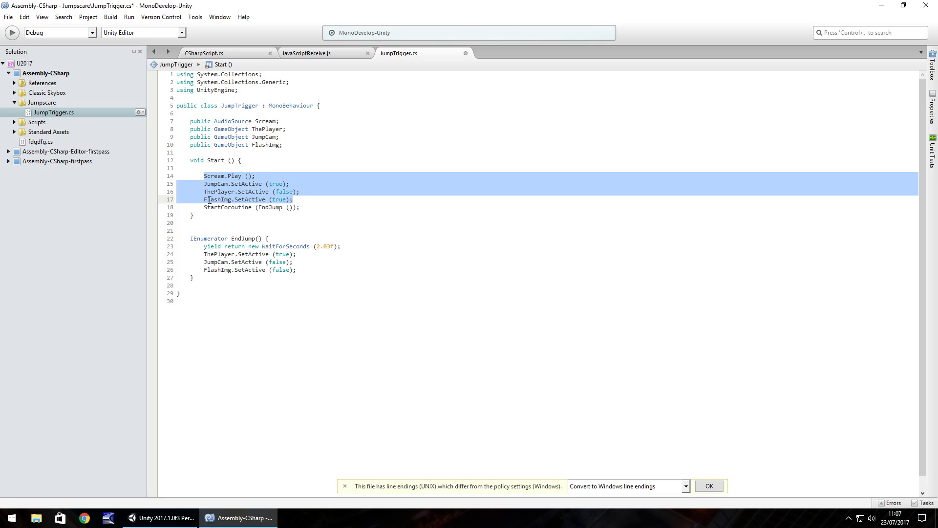
{"action": "key", "text": "ctrl+x"}
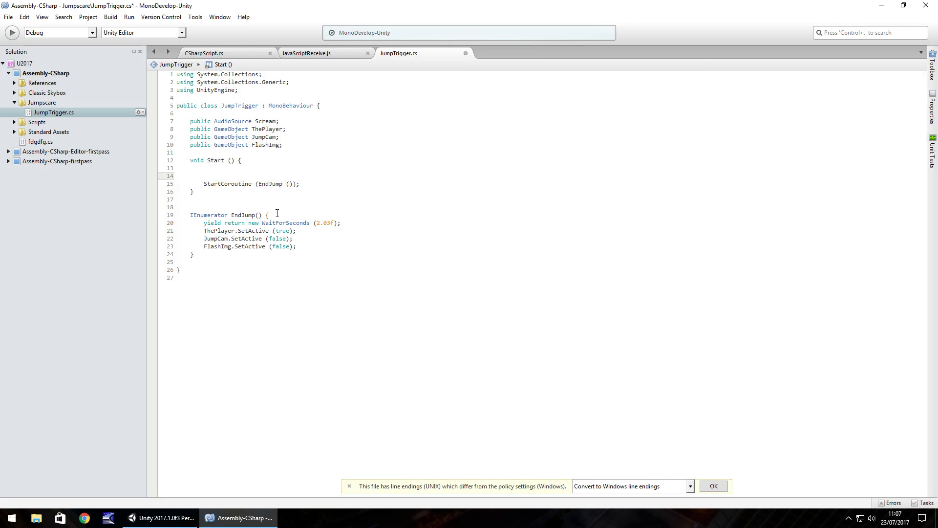
Step: Paste the scare lines into EndJump after yield return new WaitForSeconds (5); and save
{"action": "left_click", "coordinate": [285, 214]}
{"action": "left_click", "coordinate": [350, 221]}
{"action": "left_click", "coordinate": [220, 215]}
{"action": "key", "text": "Return"}
{"action": "key", "text": "Return"}
{"action": "key", "text": "ctrl+v"}
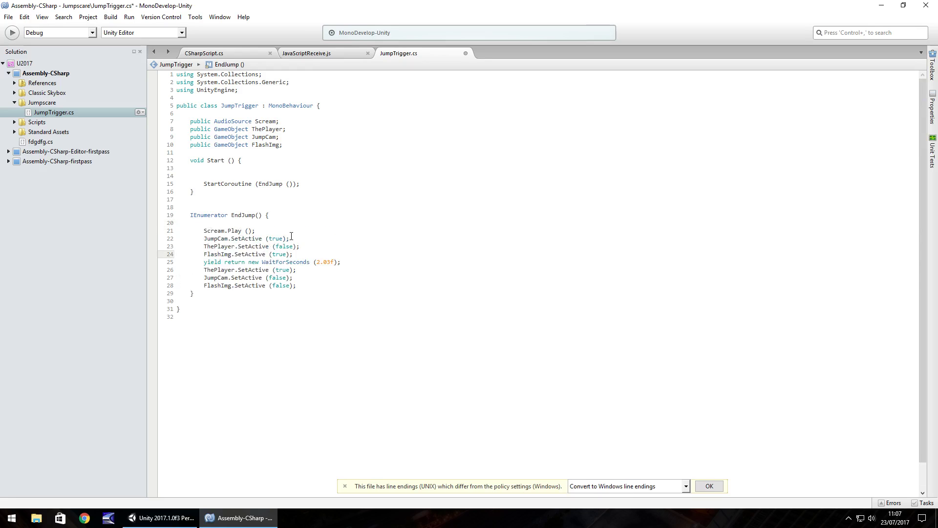
{"action": "left_click", "coordinate": [233, 223]}
{"action": "type", "text": "yiel"}
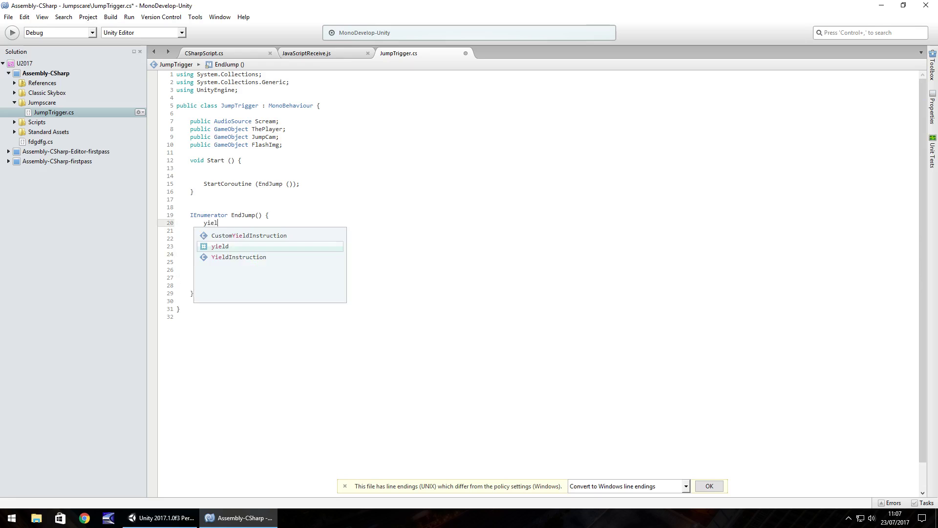
{"action": "type", "text": "d return new WaitForSeconds ("}
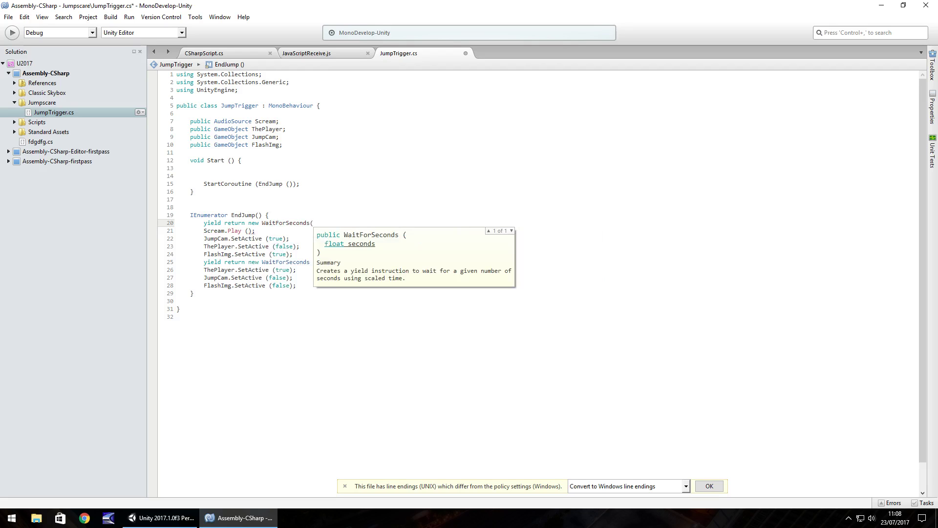
{"action": "type", "text": "5)"}
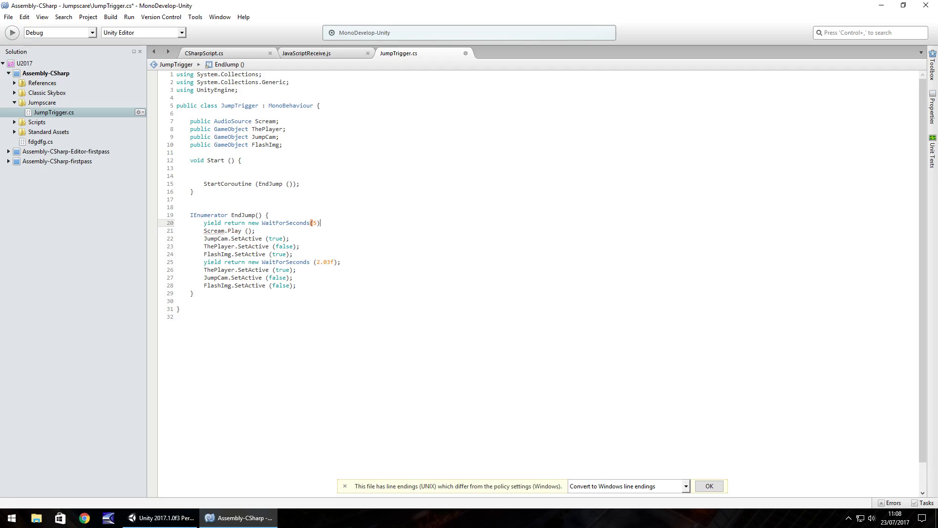
{"action": "type", "text": ";"}
{"action": "key", "text": "ctrl+s"}
Step: Delete the Cube (20) trigger and create a new empty GameObject
{"action": "left_click", "coordinate": [161, 518]}
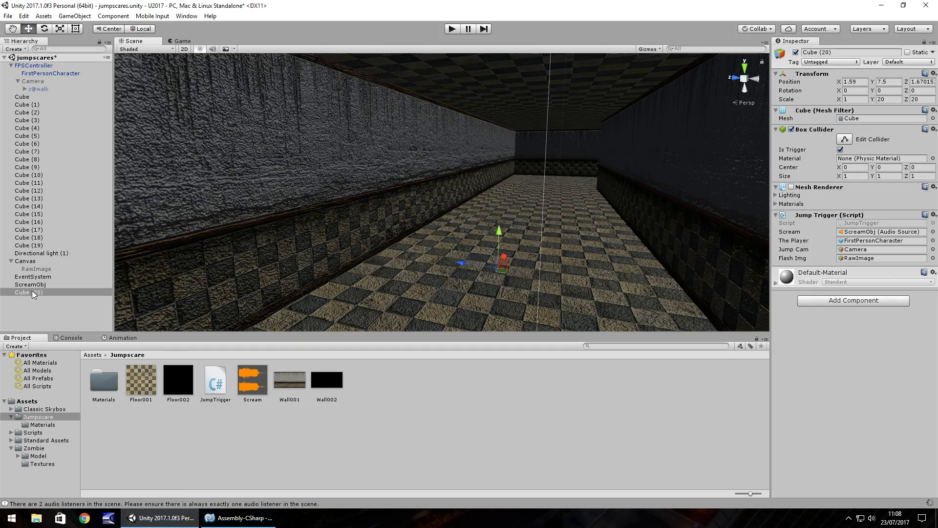
{"action": "left_click", "coordinate": [66, 298]}
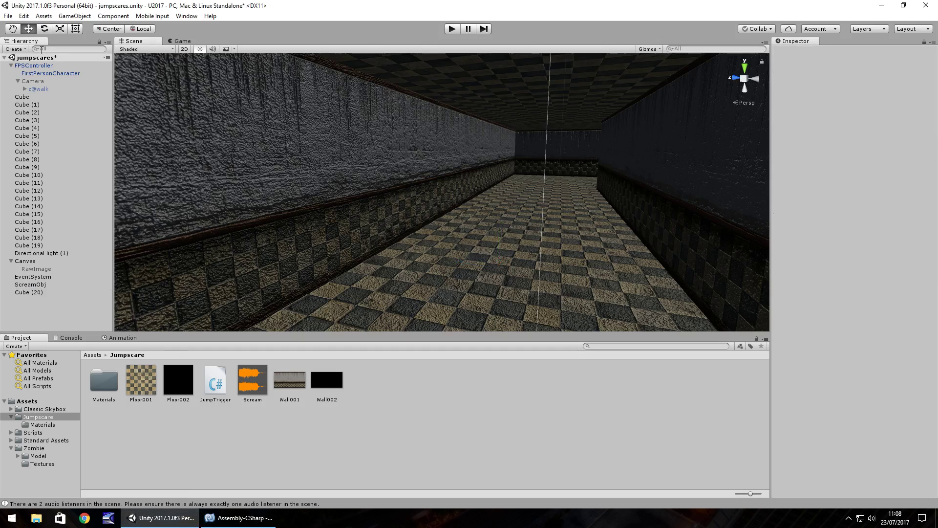
{"action": "left_click", "coordinate": [31, 292]}
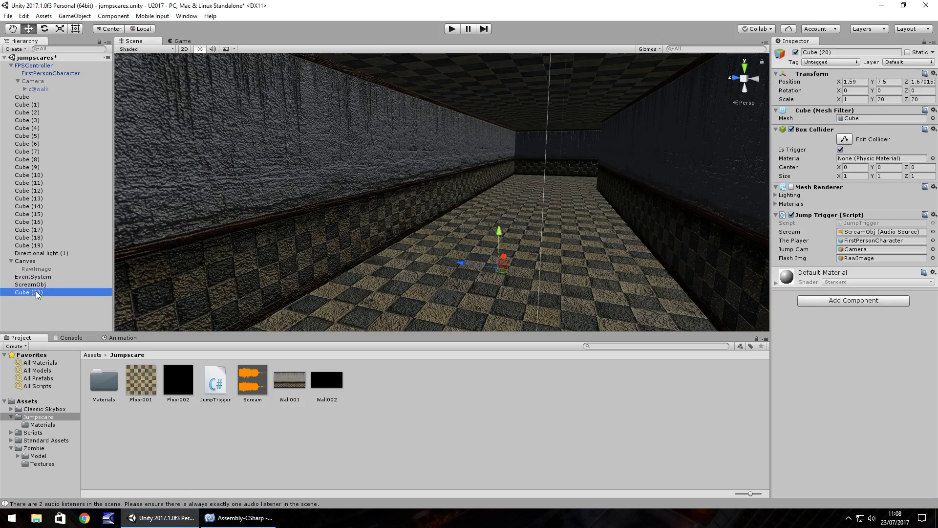
{"action": "left_click", "coordinate": [46, 301]}
{"action": "left_click", "coordinate": [75, 16]}
{"action": "left_click", "coordinate": [92, 28]}
Step: Attach JumpTrigger to it and assign FirstPersonCharacter, ScreamObj, Camera and RawImage
{"action": "left_click_drag", "start_coordinate": [216, 380], "coordinate": [37, 291]}
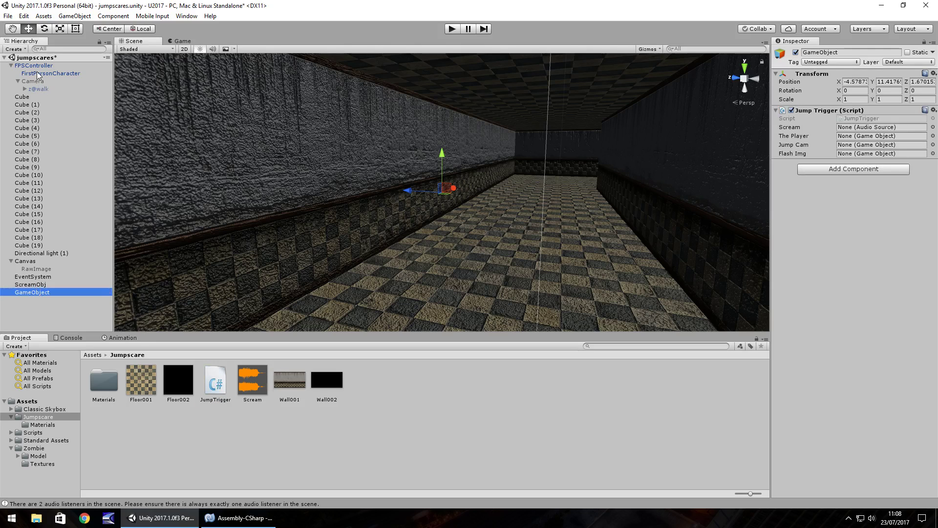
{"action": "left_click_drag", "start_coordinate": [39, 74], "coordinate": [870, 137]}
{"action": "left_click_drag", "start_coordinate": [30, 284], "coordinate": [846, 128]}
{"action": "left_click_drag", "start_coordinate": [31, 80], "coordinate": [856, 145]}
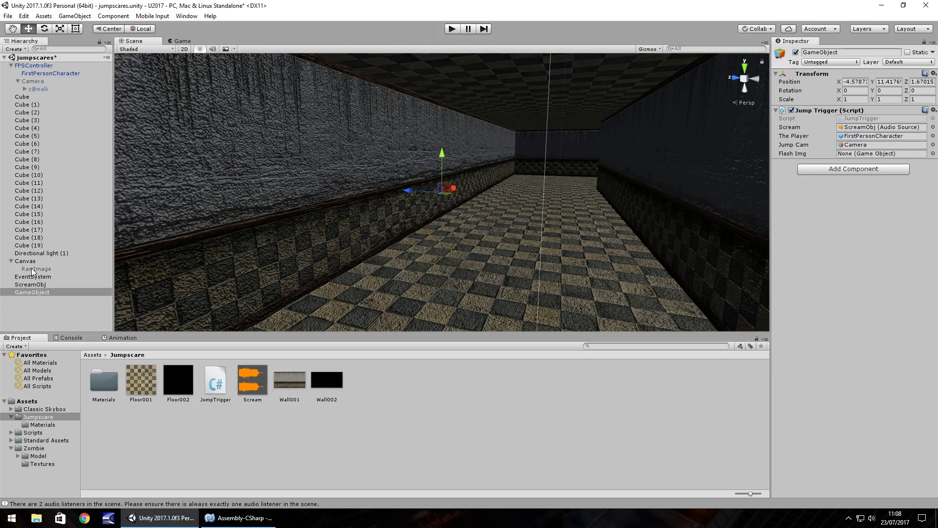
{"action": "left_click_drag", "start_coordinate": [31, 268], "coordinate": [891, 151]}
{"action": "left_click", "coordinate": [455, 28]}
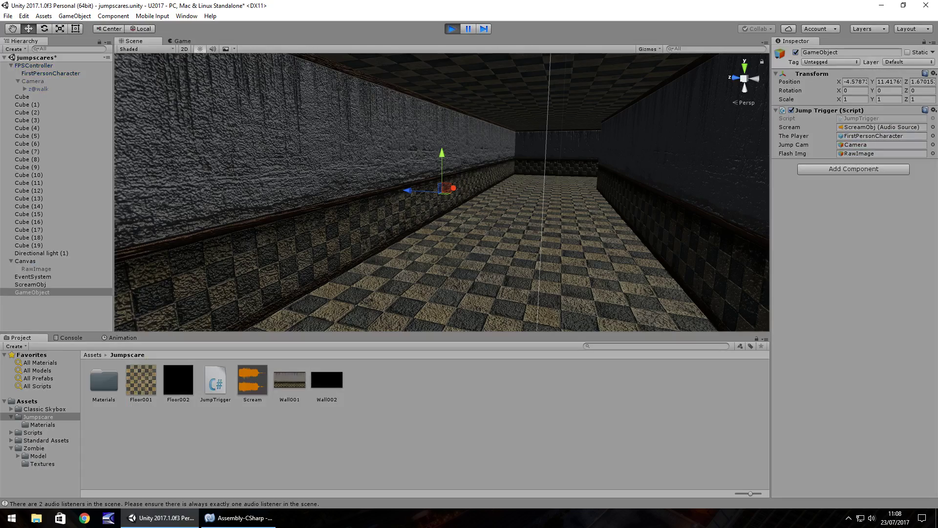
{"action": "key", "text": "w"}
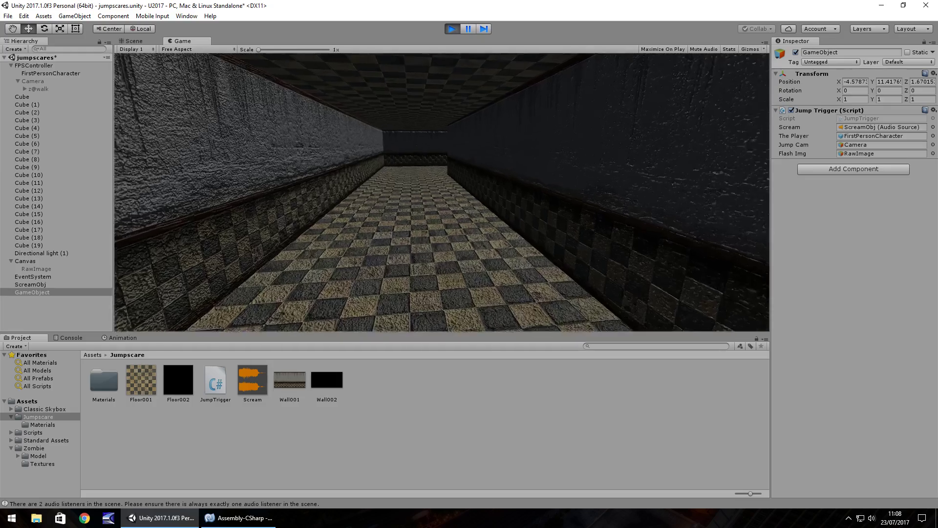
{"action": "key", "text": "w"}
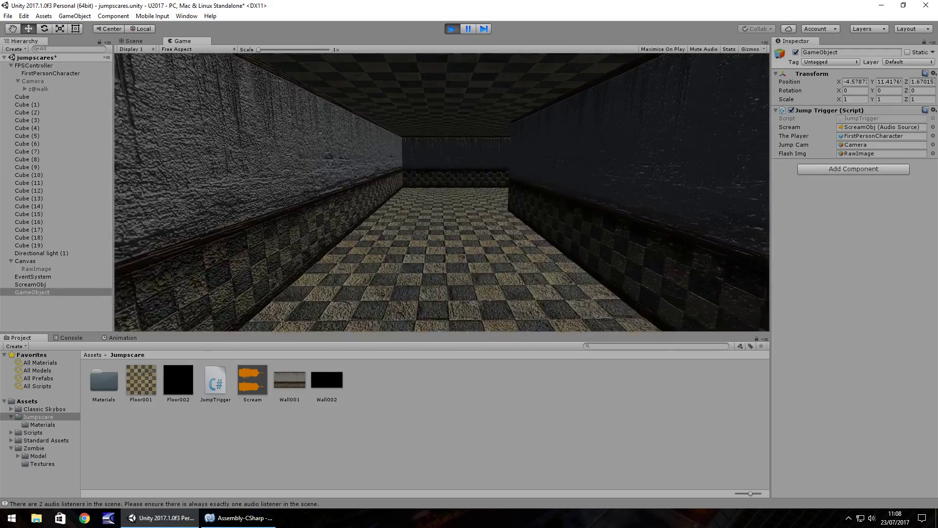
{"action": "key", "text": "ctrl+p"}
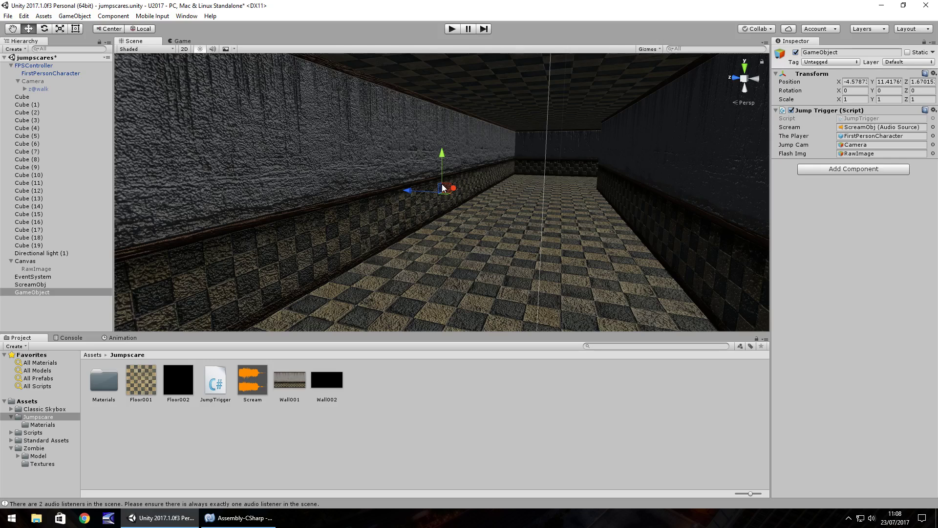